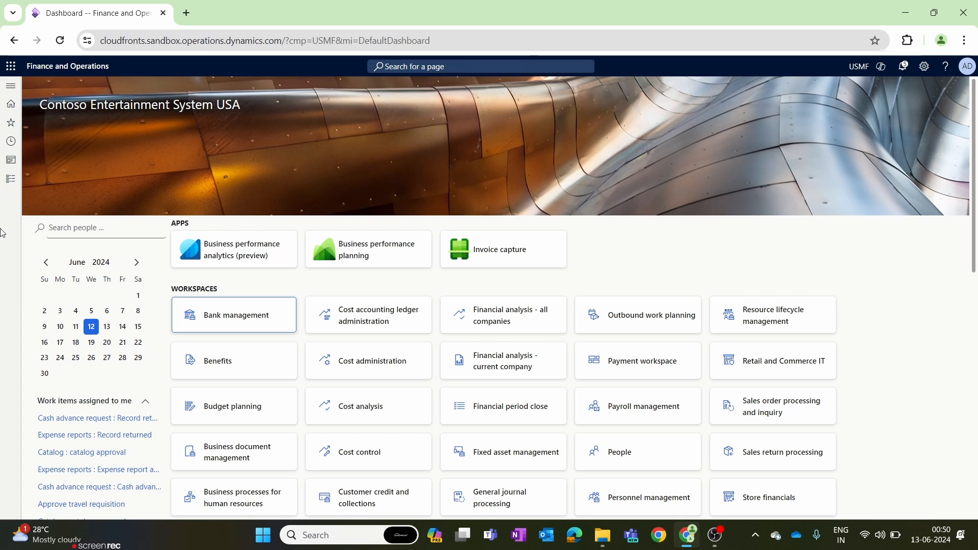
# Open the vendor evaluation criterion groups page from the vendor setup of Procurement and sourcing.
pyautogui.click(7, 181)
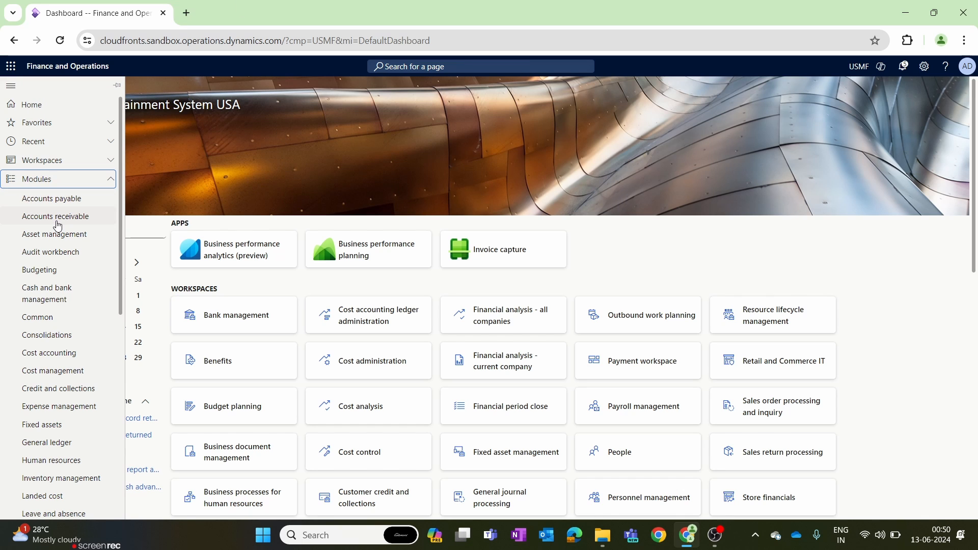
pyautogui.scroll(-5, 87, 285)
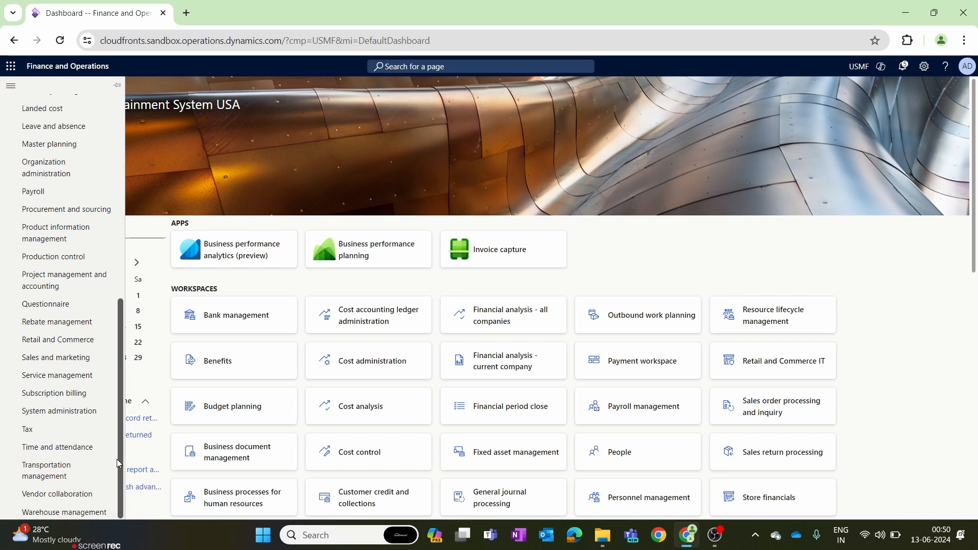
pyautogui.scroll(1, 122, 459)
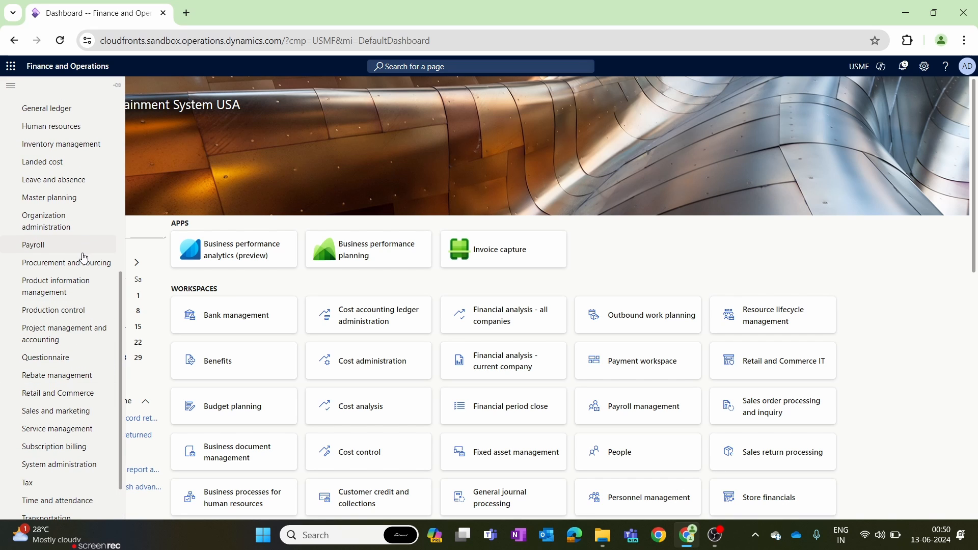
pyautogui.click(82, 261)
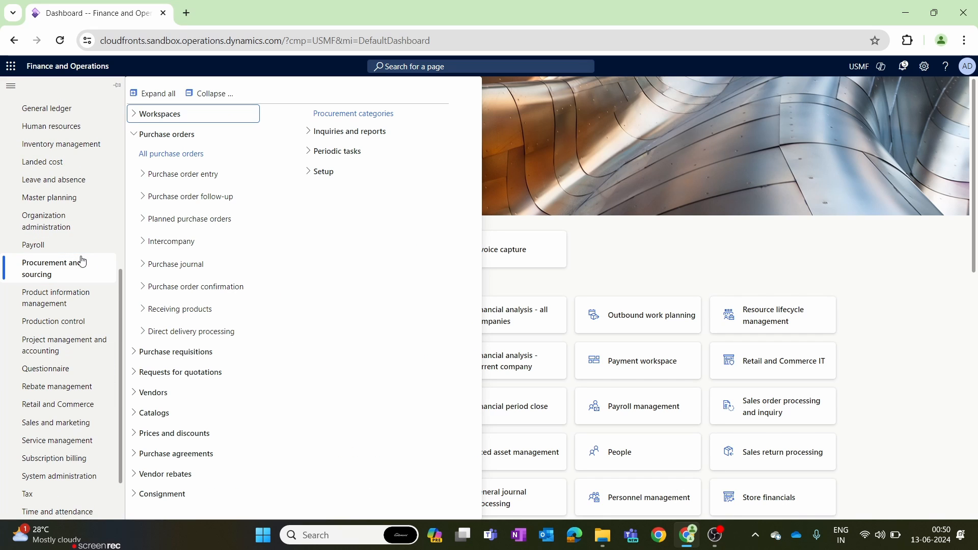
pyautogui.click(324, 172)
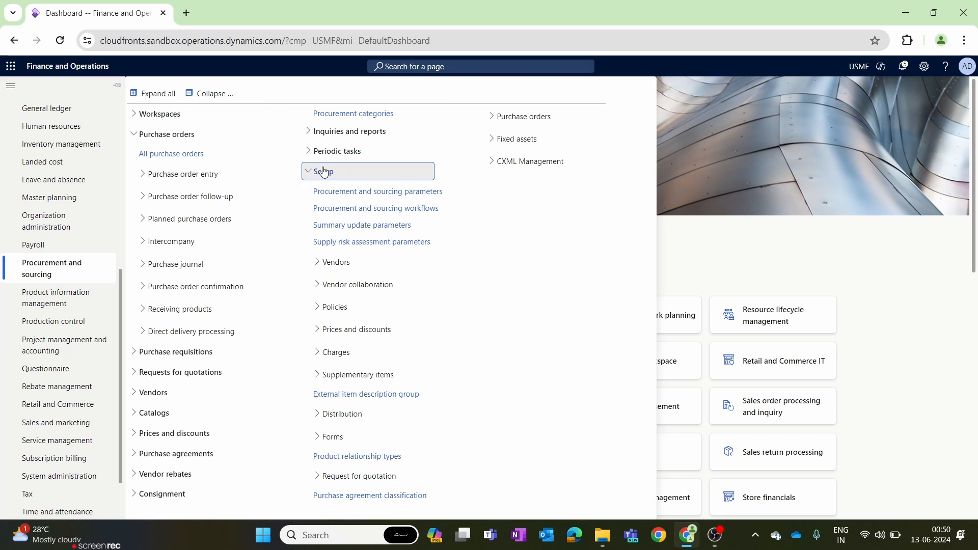
pyautogui.click(333, 262)
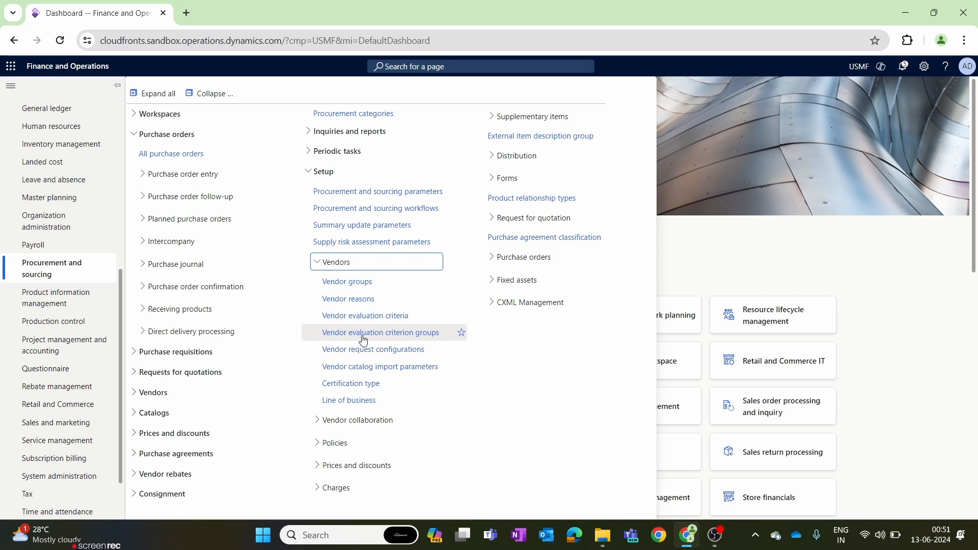
pyautogui.click(363, 337)
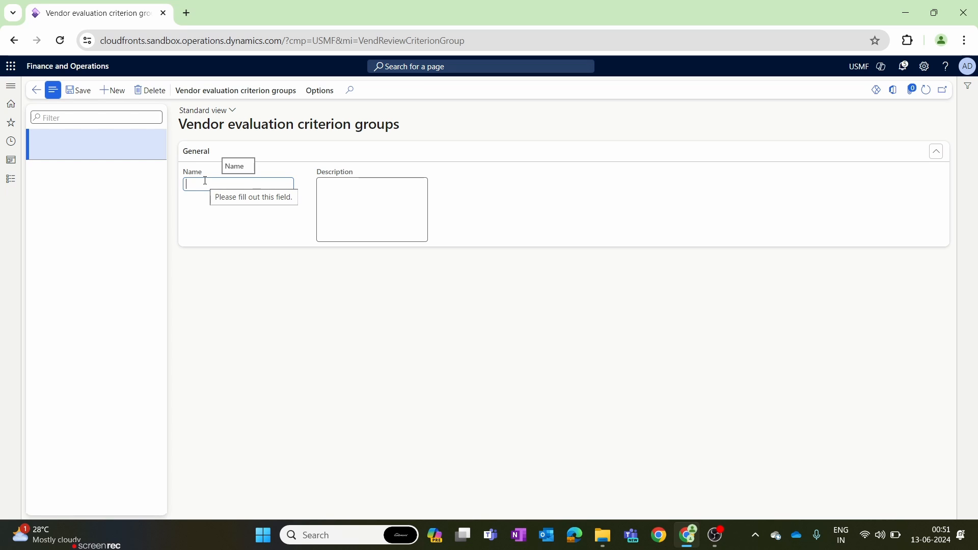
# Create a vendor evaluation criterion group with "Vendor performance" as both name and description, and save it.
pyautogui.write('Vendor ')
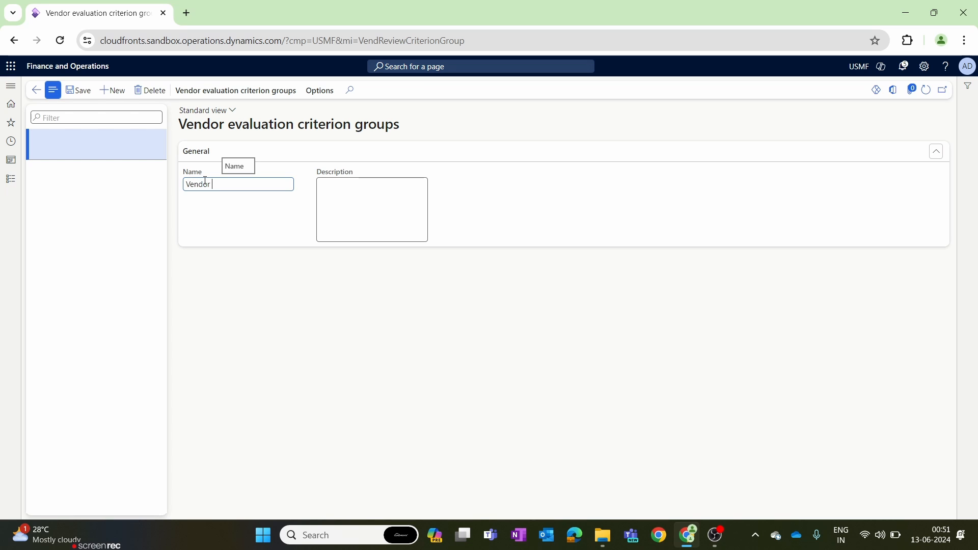
pyautogui.write('performance')
pyautogui.moveTo(262, 185); pyautogui.dragTo(164, 181)
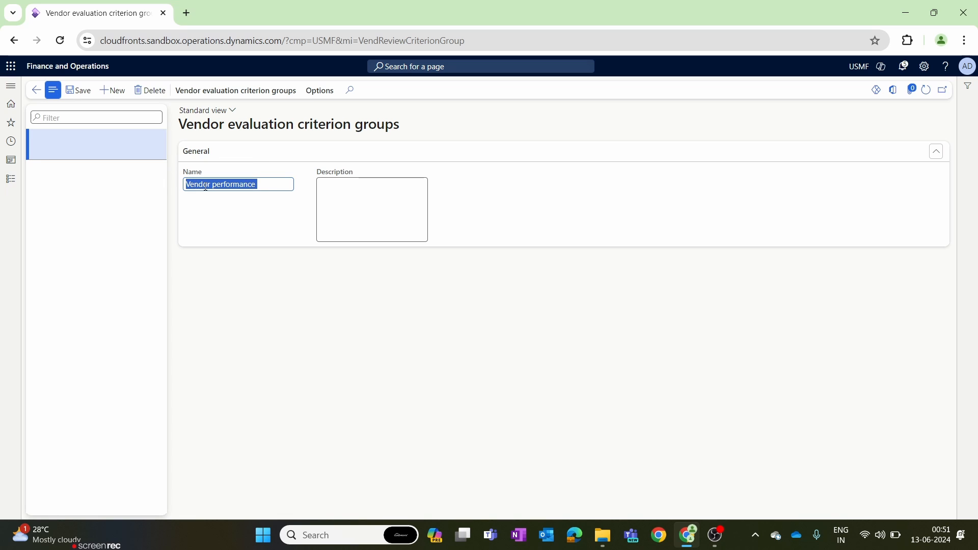
pyautogui.rightClick(211, 187)
pyautogui.click(232, 249)
pyautogui.click(327, 186)
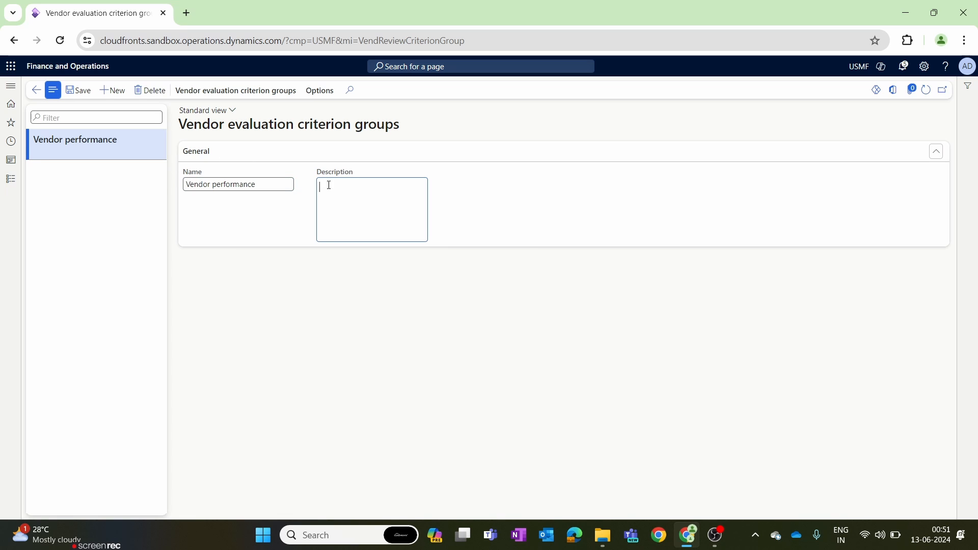
pyautogui.rightClick(327, 186)
pyautogui.click(350, 310)
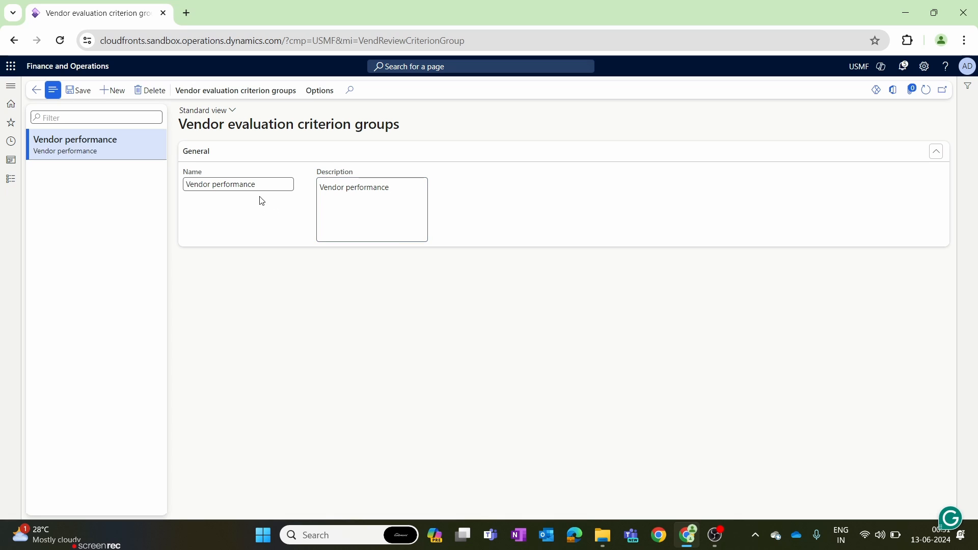
pyautogui.click(71, 93)
# On the vendor evaluation criteria page, create the criterion "Lead time" with description "Delivery time" in the Vendor performance group.
pyautogui.click(10, 179)
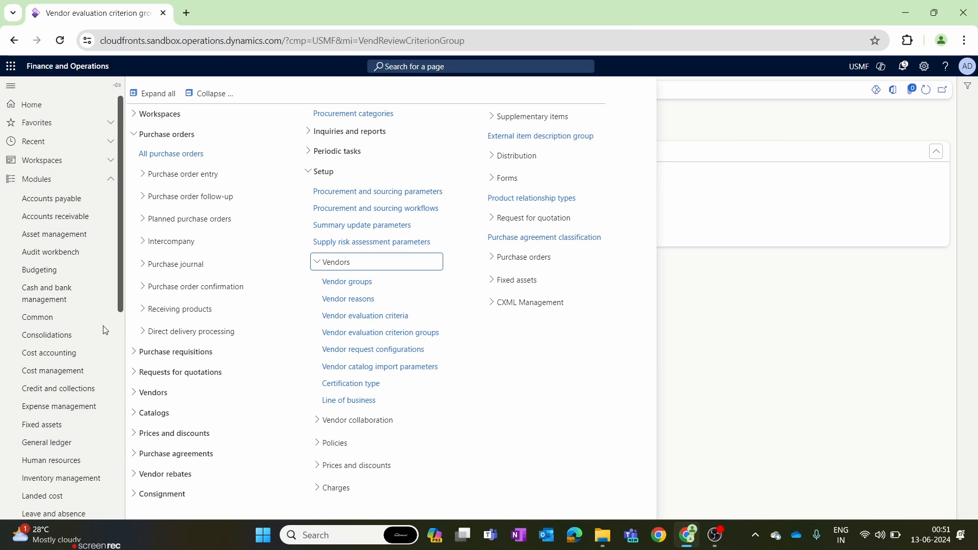
pyautogui.click(354, 318)
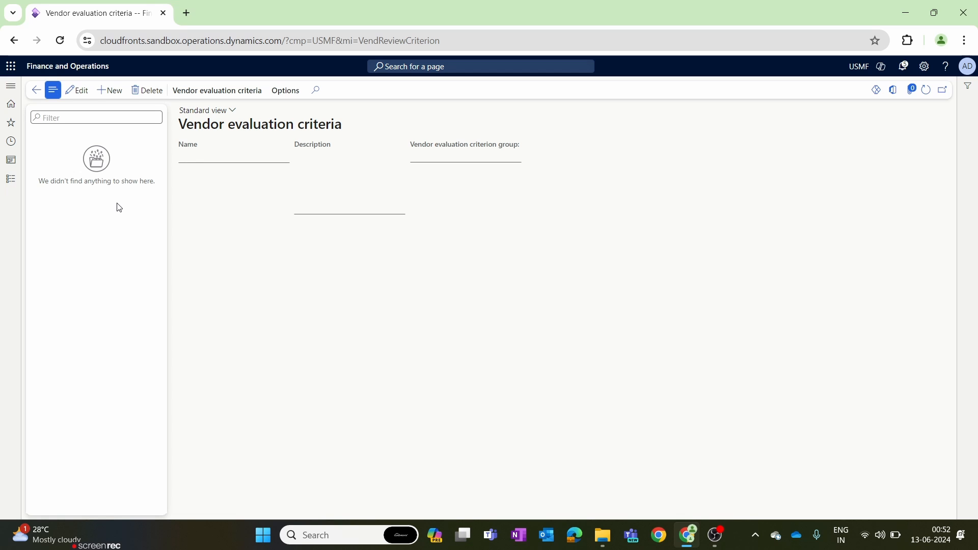
pyautogui.click(110, 92)
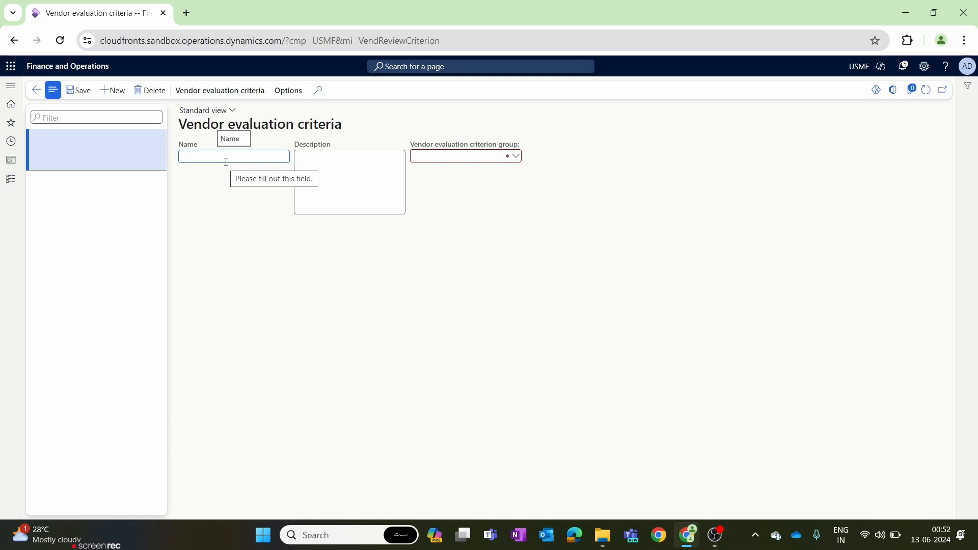
pyautogui.write('V')
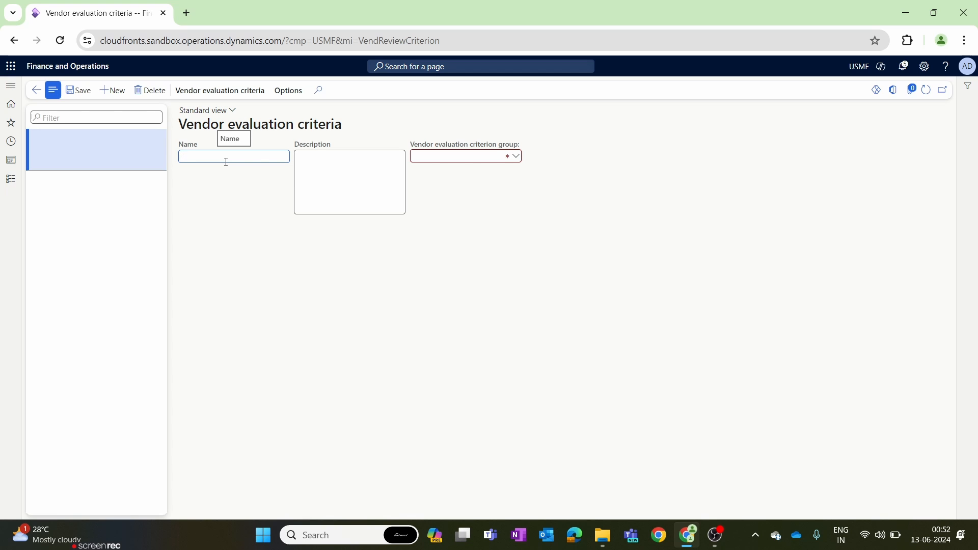
pyautogui.write('ead time')
pyautogui.click(311, 159)
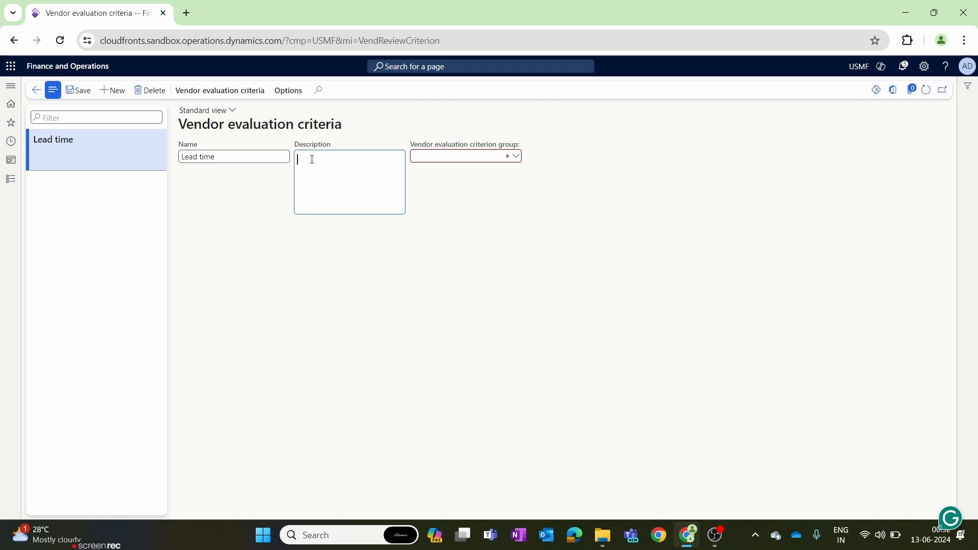
pyautogui.write('Delivery time')
pyautogui.click(515, 157)
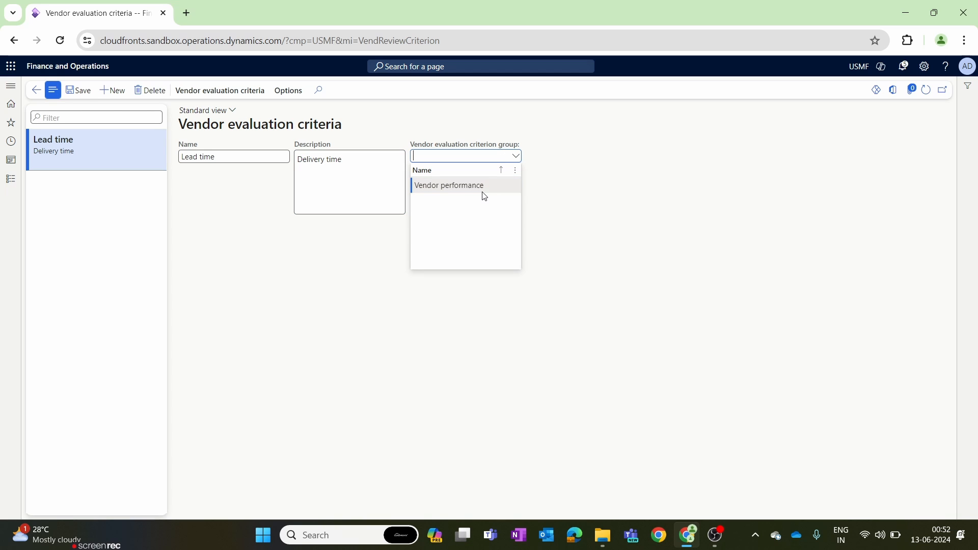
pyautogui.click(484, 186)
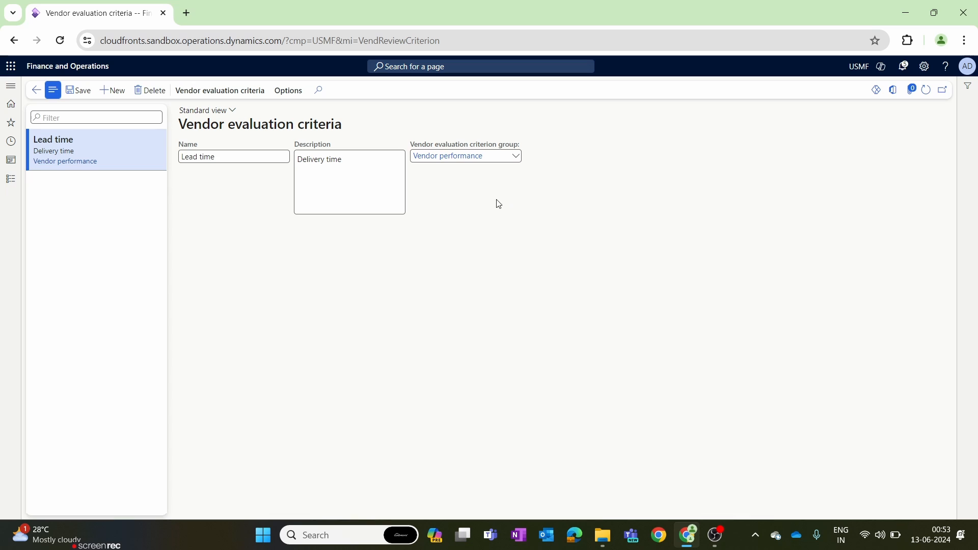
# Create a second vendor evaluation criterion with name and description "Quality" in the Vendor performance group.
pyautogui.click(114, 91)
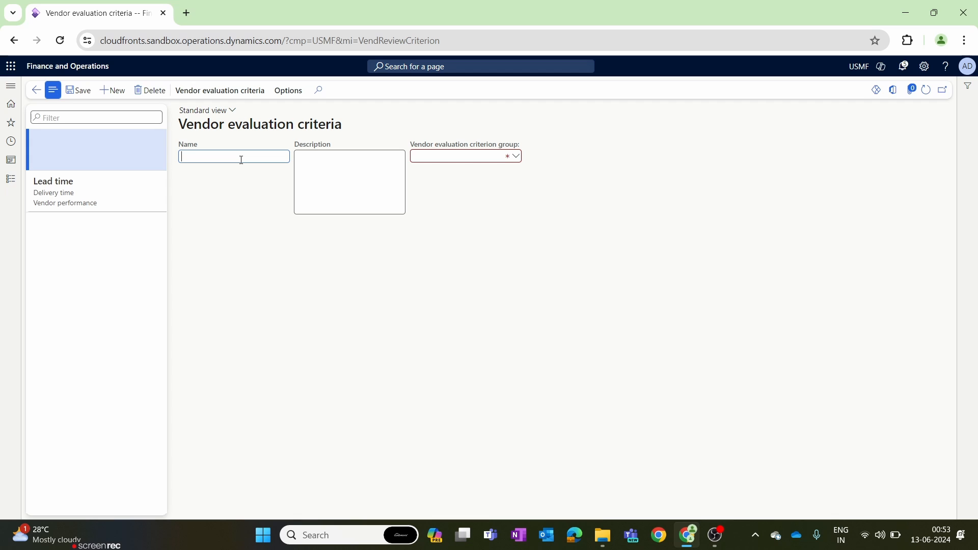
pyautogui.write('Quality')
pyautogui.click(341, 167)
pyautogui.click(518, 156)
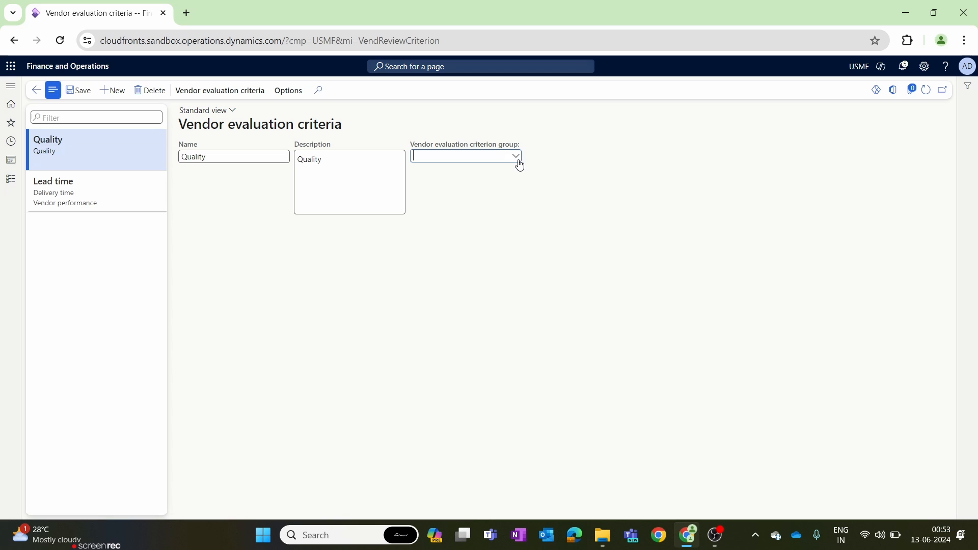
pyautogui.click(482, 189)
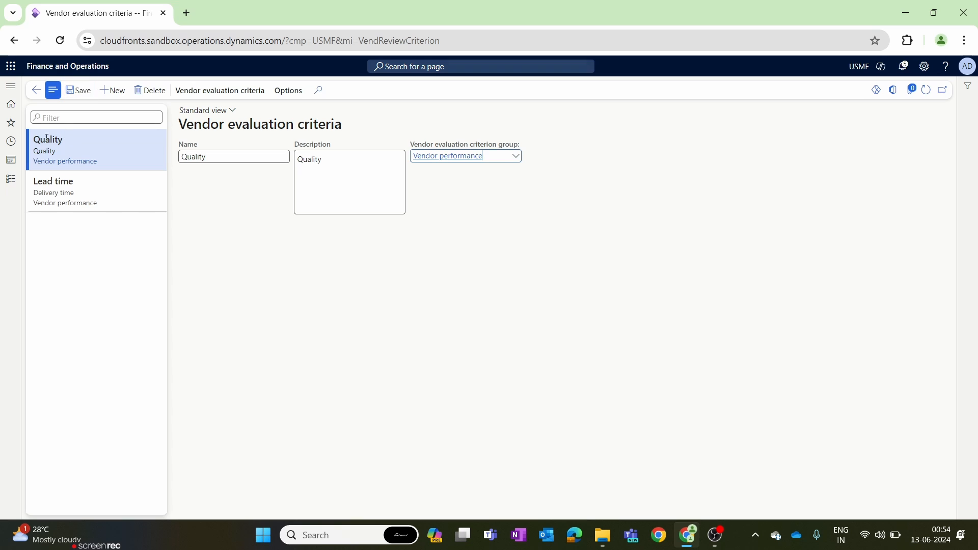
# Leave the vendor evaluation criteria and open the procurement categories page of Procurement and sourcing.
pyautogui.click(36, 90)
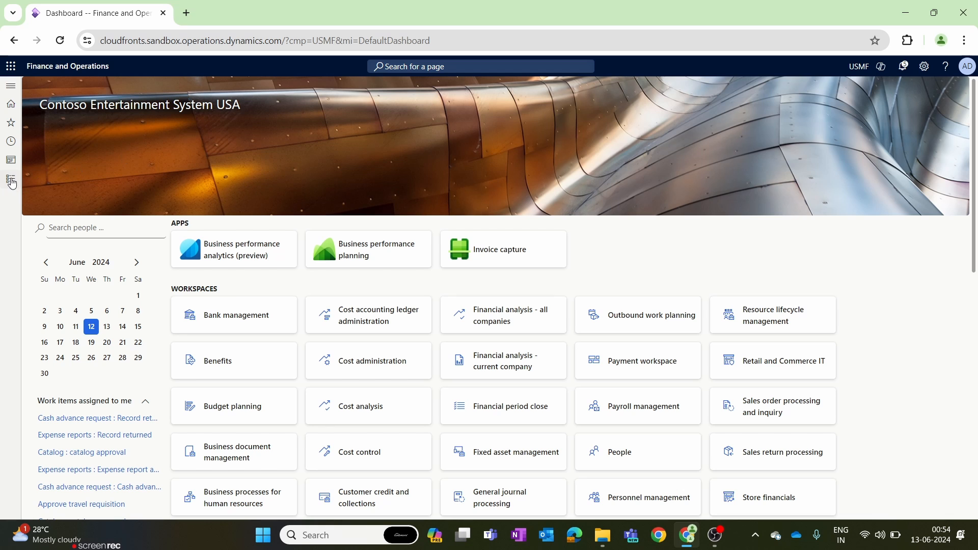
pyautogui.click(10, 179)
pyautogui.scroll(-6, 79, 249)
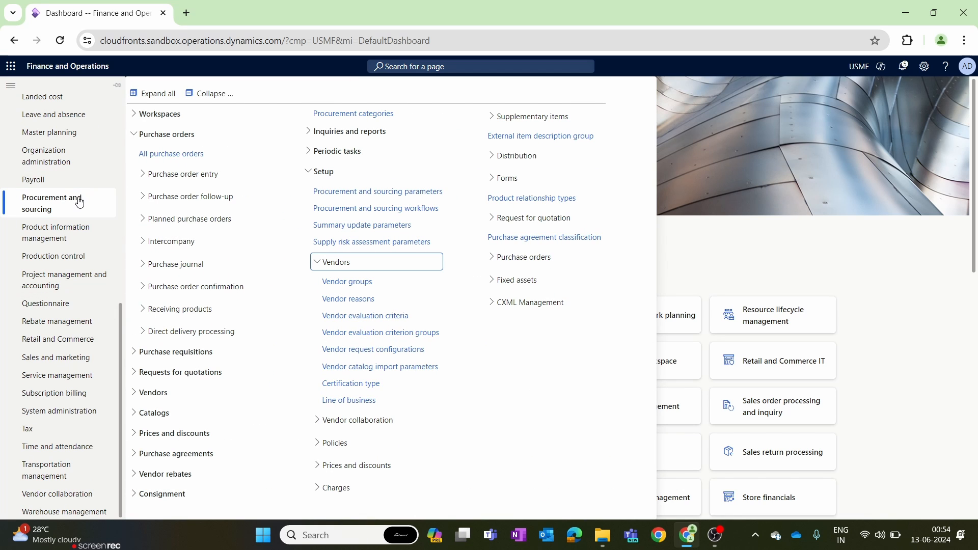
pyautogui.click(209, 93)
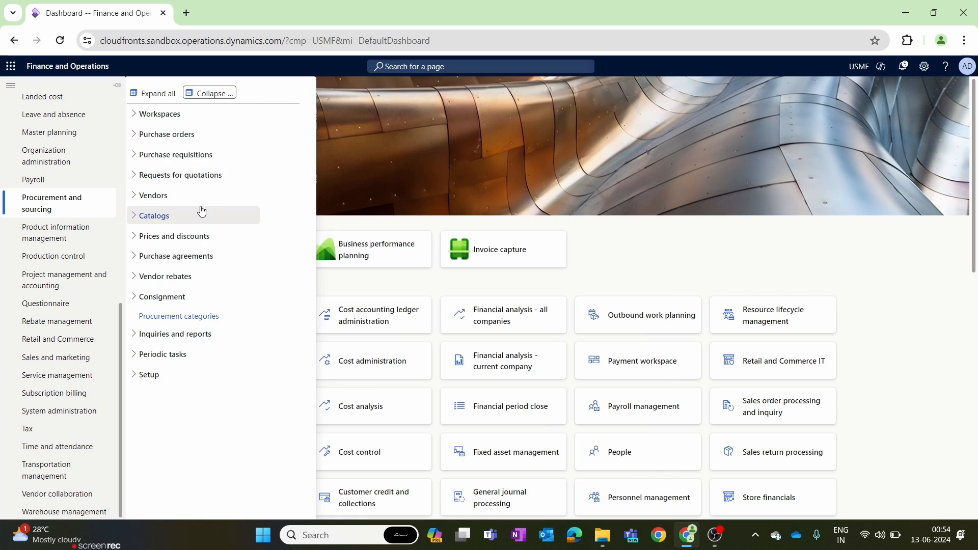
pyautogui.click(154, 375)
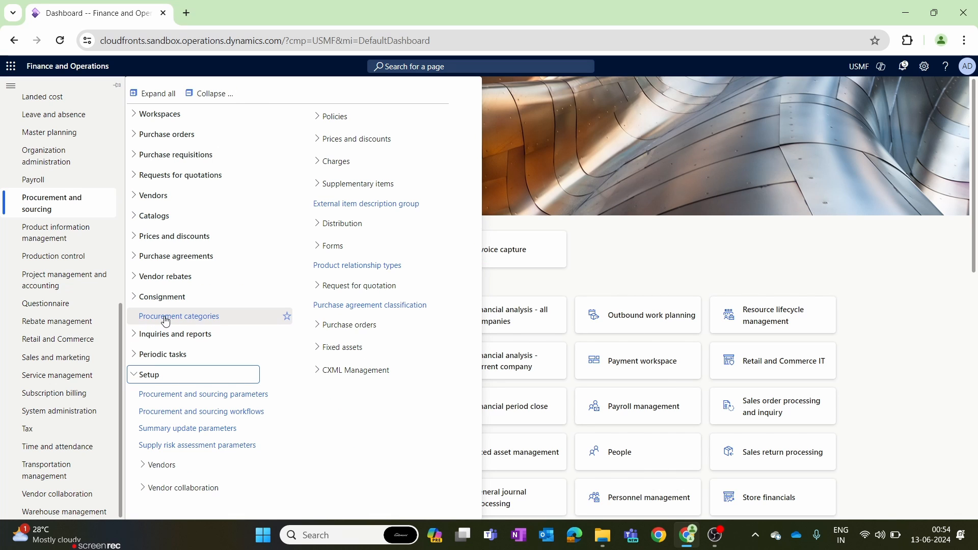
pyautogui.click(166, 320)
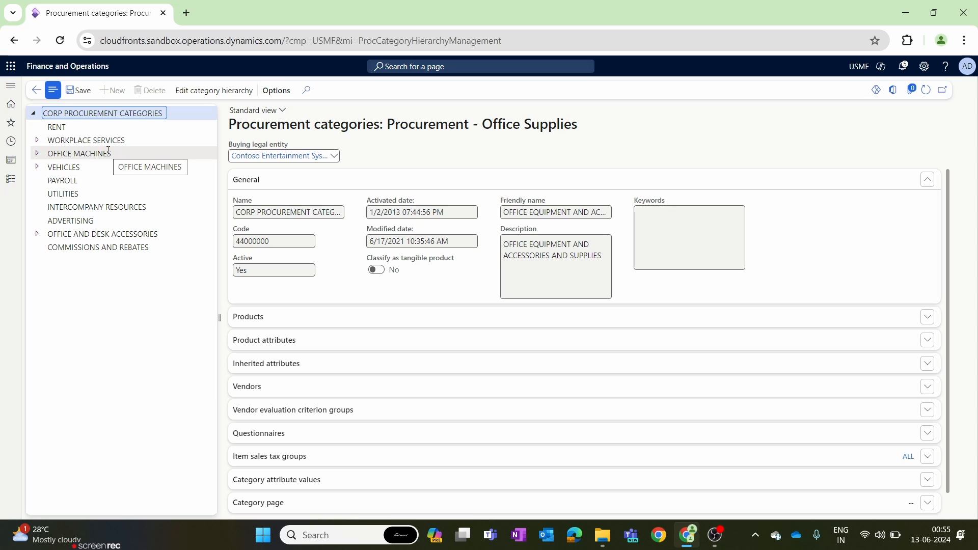
# Add the vendors Acme Office Supplies and Lande Packaging Supplies to the Tractors category under Vehicles.
pyautogui.click(37, 166)
pyautogui.click(74, 181)
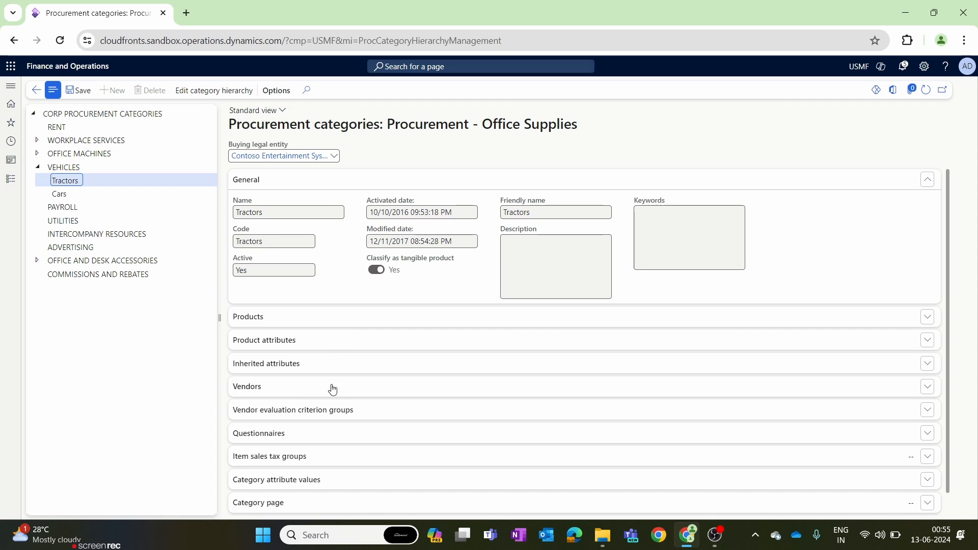
pyautogui.scroll(-1, 330, 358)
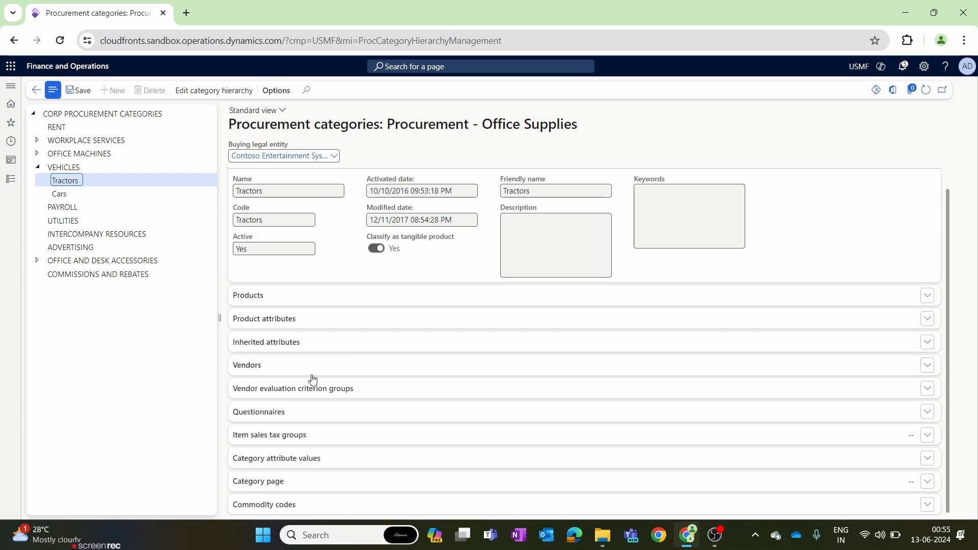
pyautogui.click(311, 372)
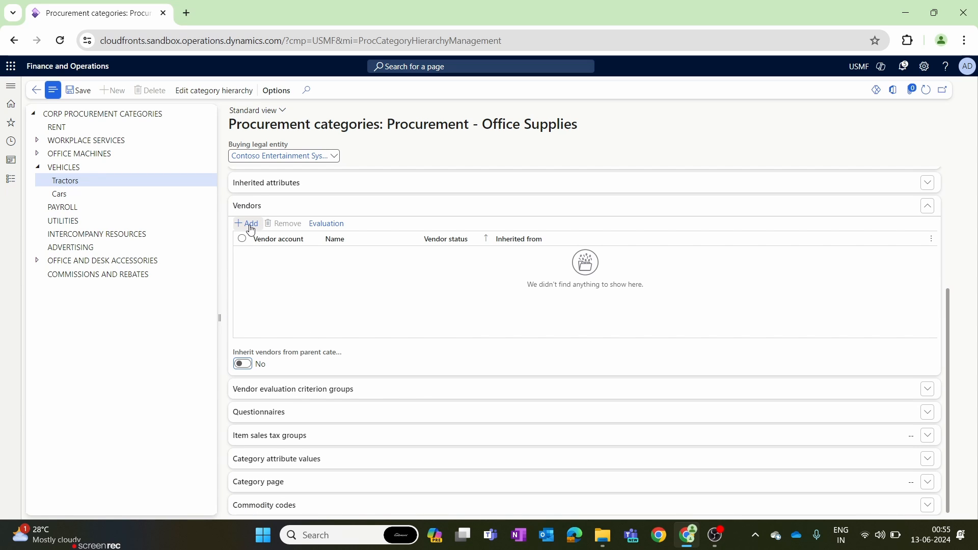
pyautogui.click(251, 226)
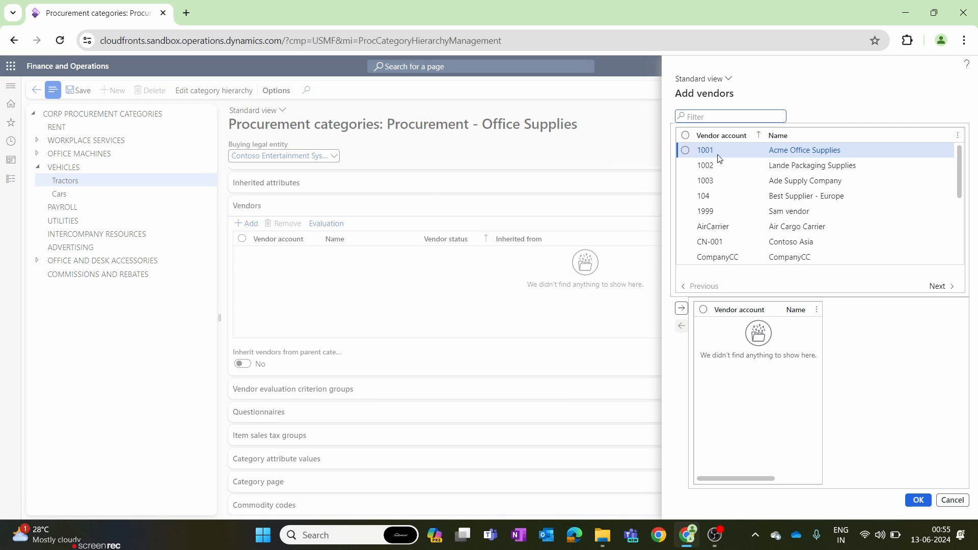
pyautogui.click(686, 150)
pyautogui.click(686, 166)
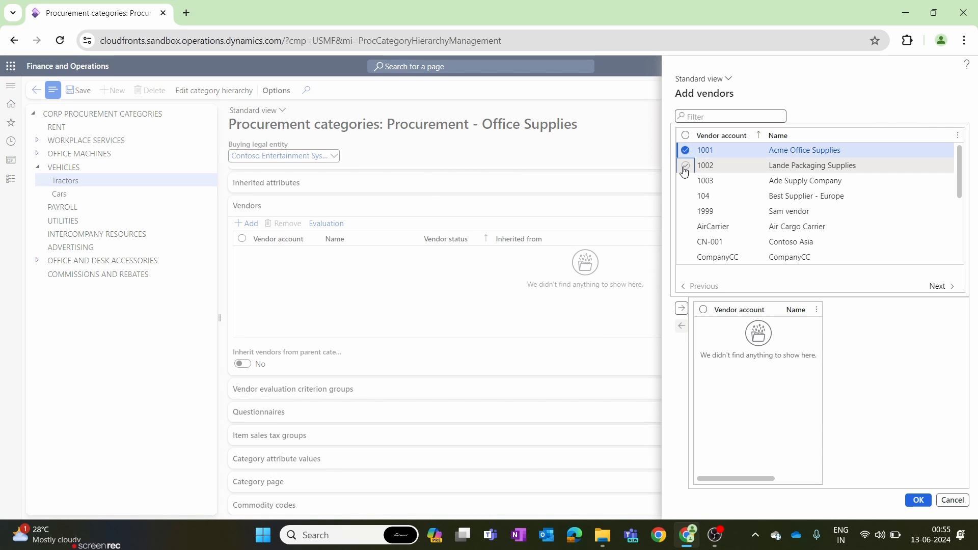
pyautogui.click(682, 309)
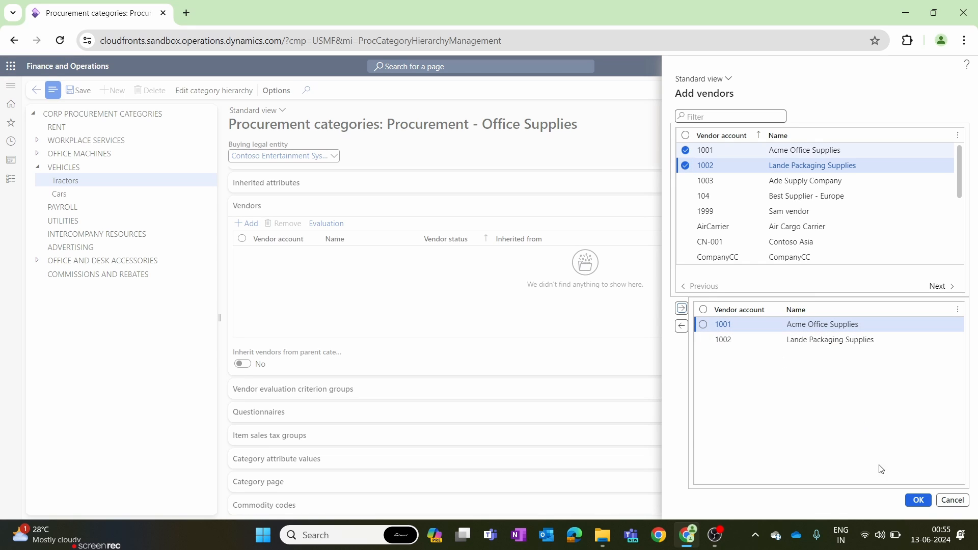
pyautogui.click(919, 500)
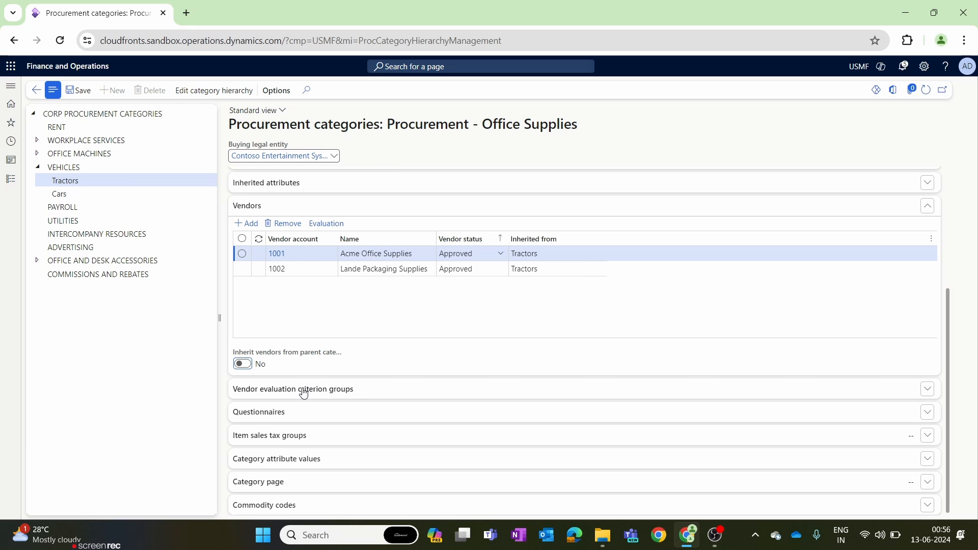
# Add the Vendor performance evaluation criterion group to the Tractors category.
pyautogui.click(304, 393)
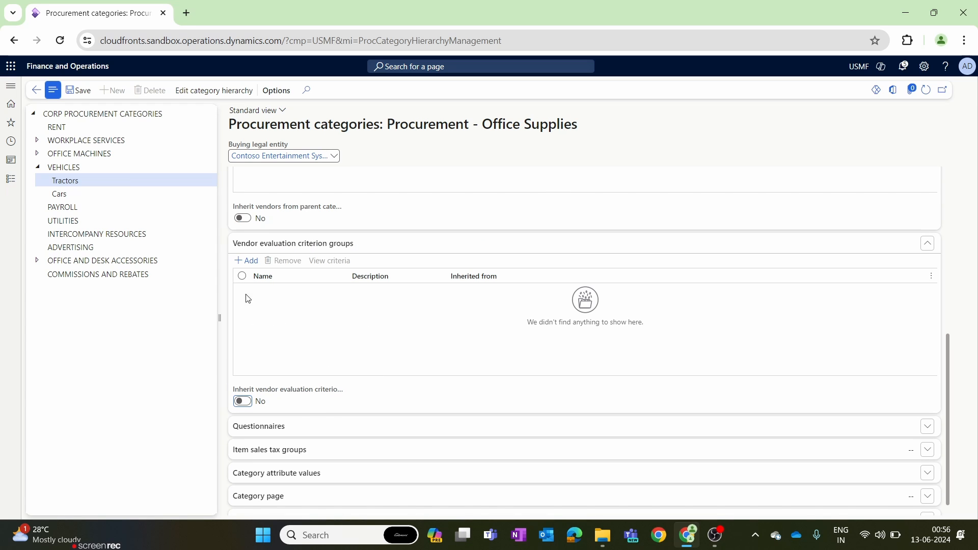
pyautogui.click(246, 261)
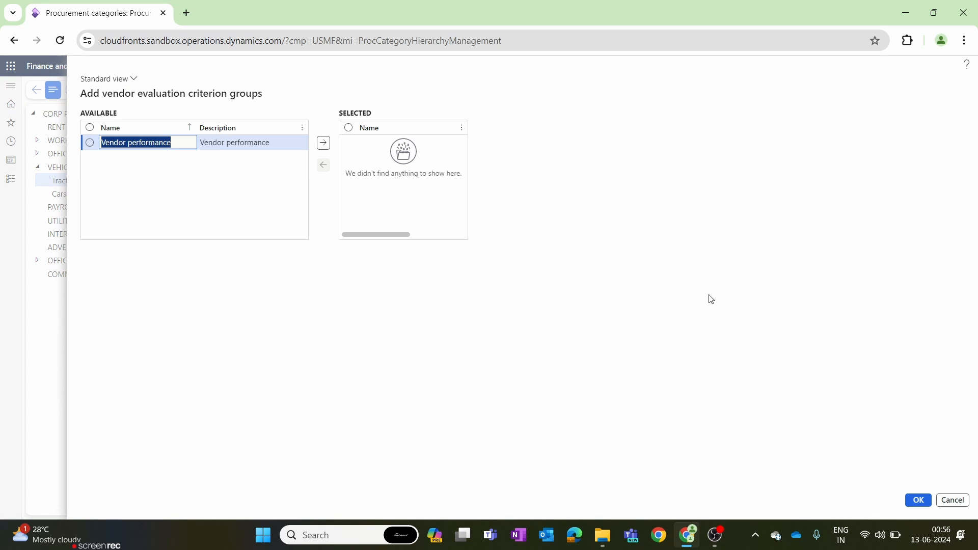
pyautogui.click(91, 142)
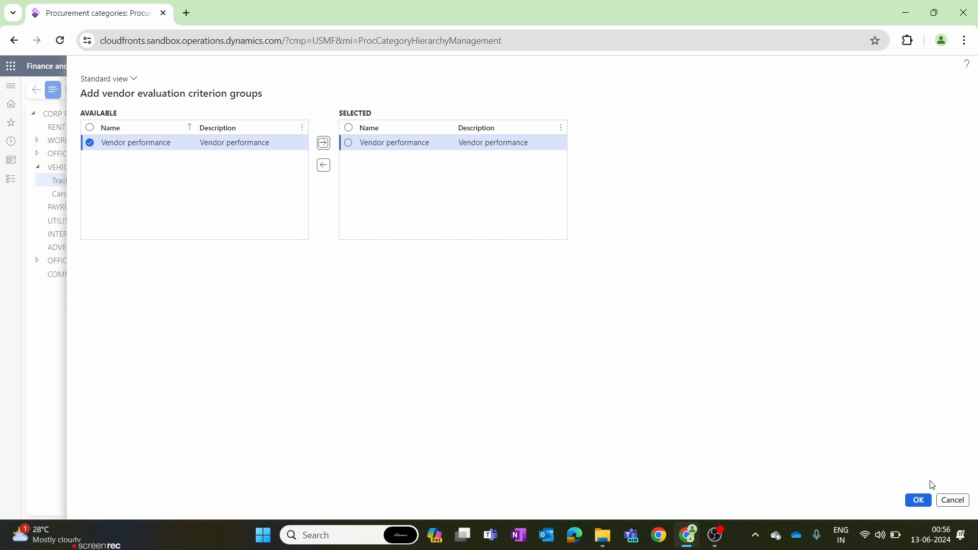
pyautogui.click(918, 501)
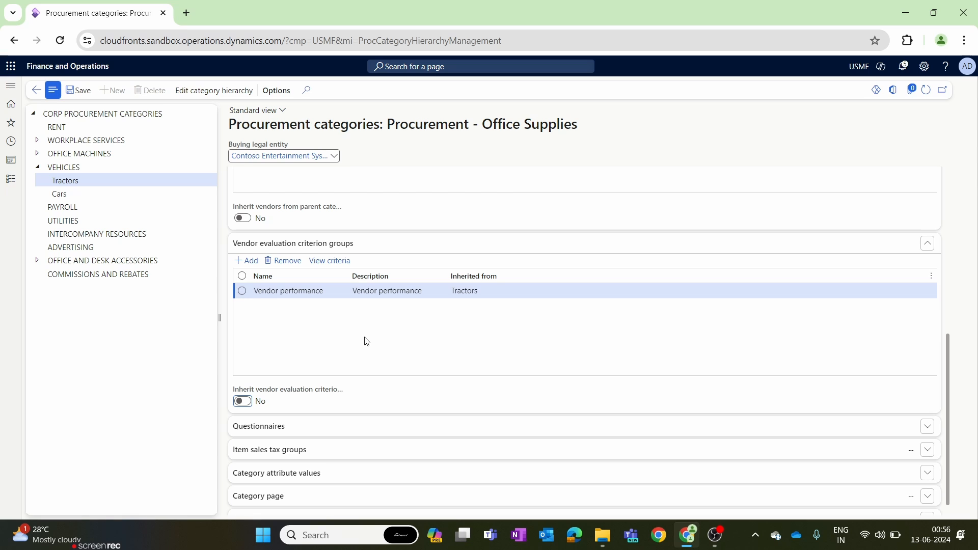
# Open the evaluation of vendor Acme Office Supplies in the Tractors category and rate its Lead time criterion 4 - Good.
pyautogui.moveTo(949, 367); pyautogui.dragTo(940, 268)
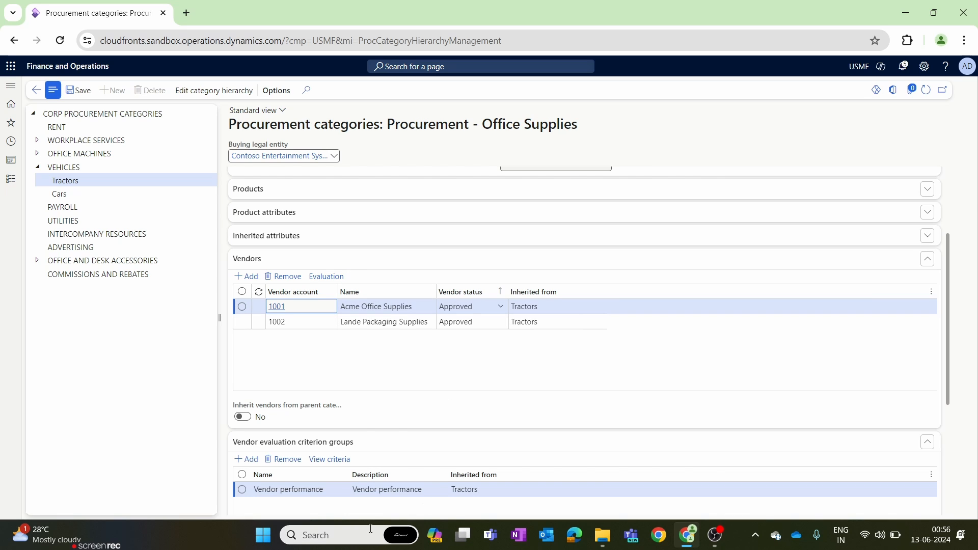
pyautogui.click(324, 487)
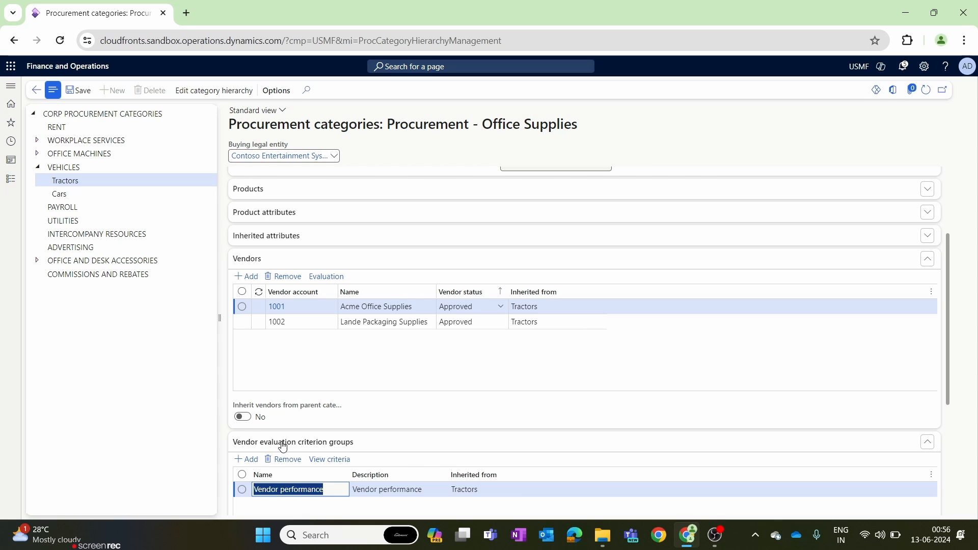
pyautogui.click(354, 370)
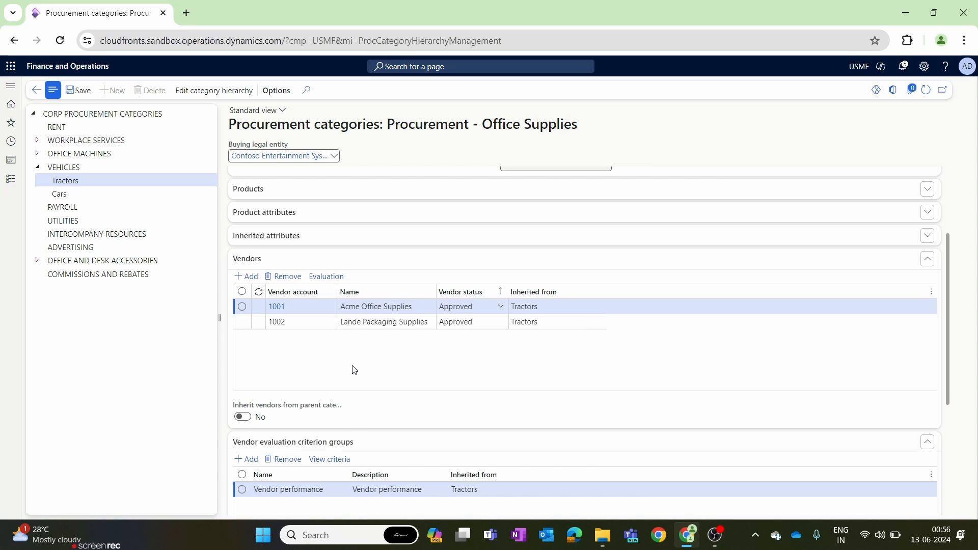
pyautogui.click(336, 276)
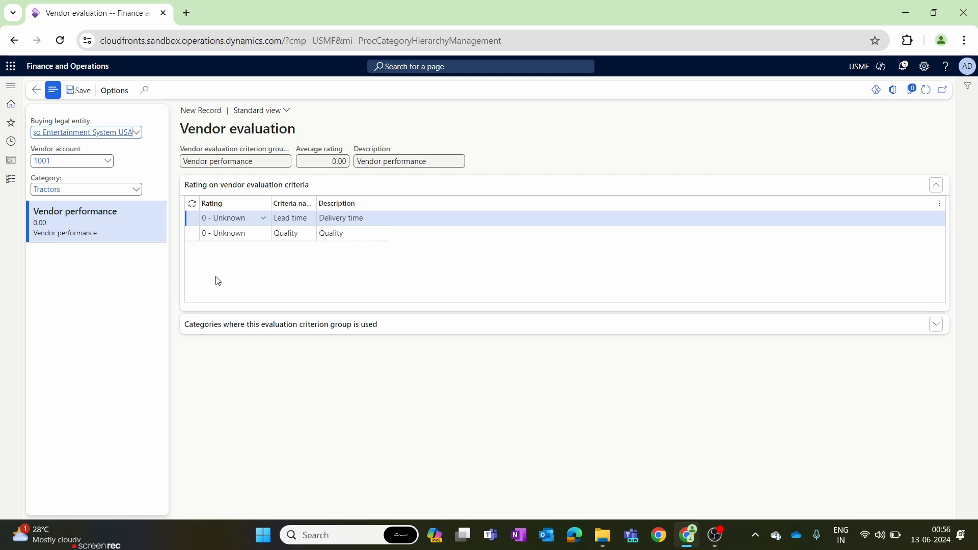
pyautogui.click(259, 220)
pyautogui.click(264, 222)
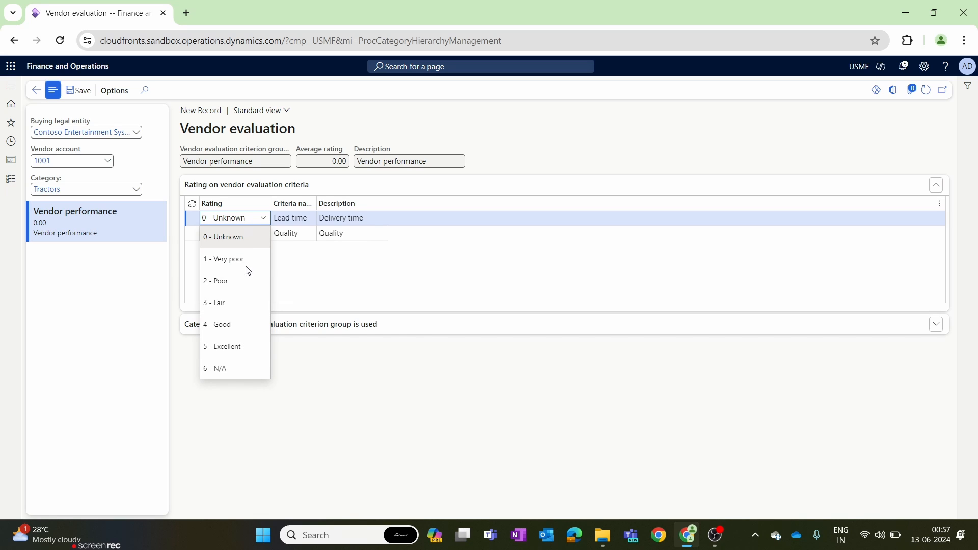
pyautogui.click(241, 323)
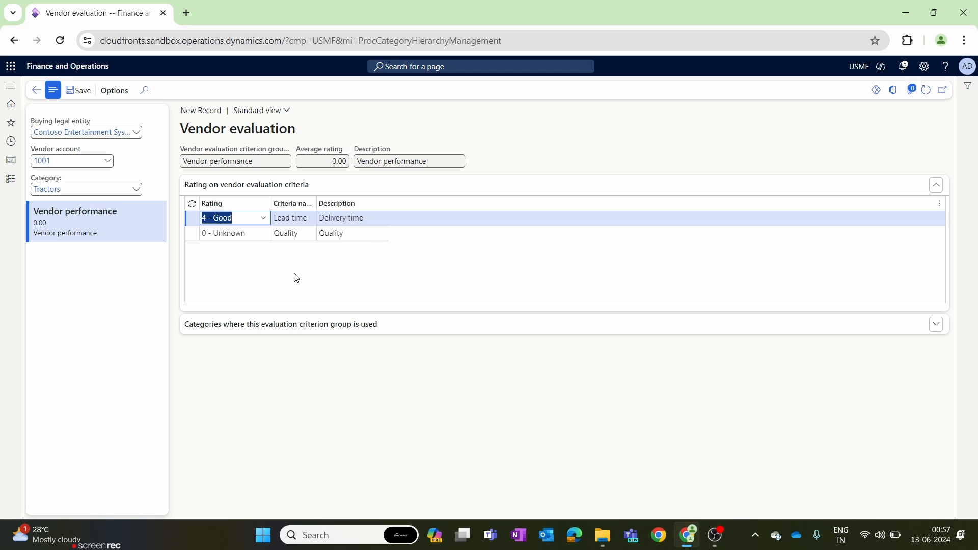
# Rate the vendor's Quality criterion 5 - Excellent, save the evaluation and refresh the page.
pyautogui.click(246, 233)
pyautogui.click(264, 234)
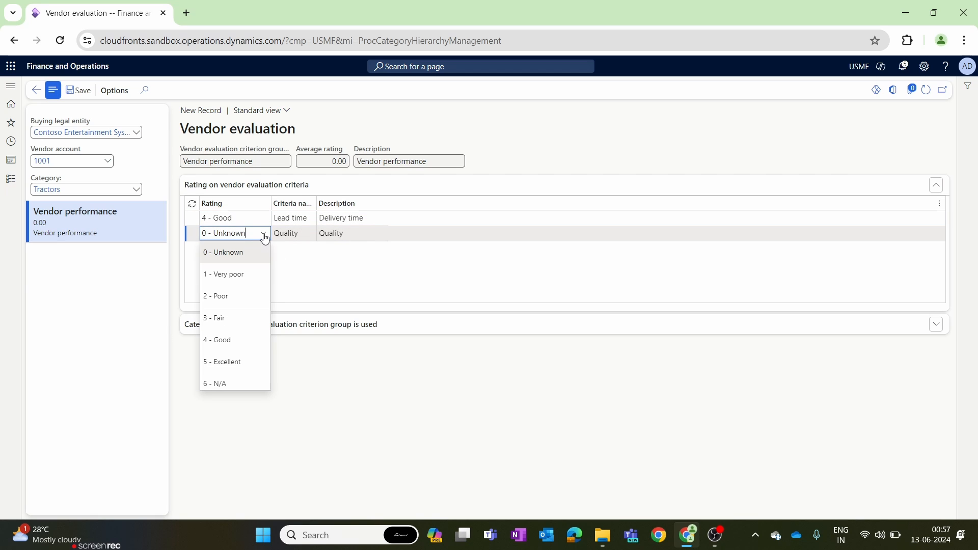
pyautogui.click(235, 362)
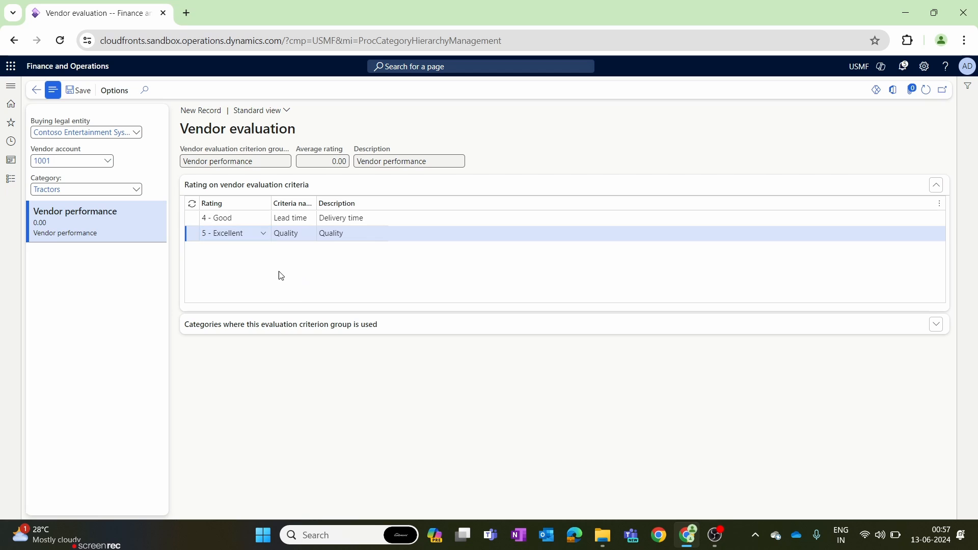
pyautogui.click(93, 92)
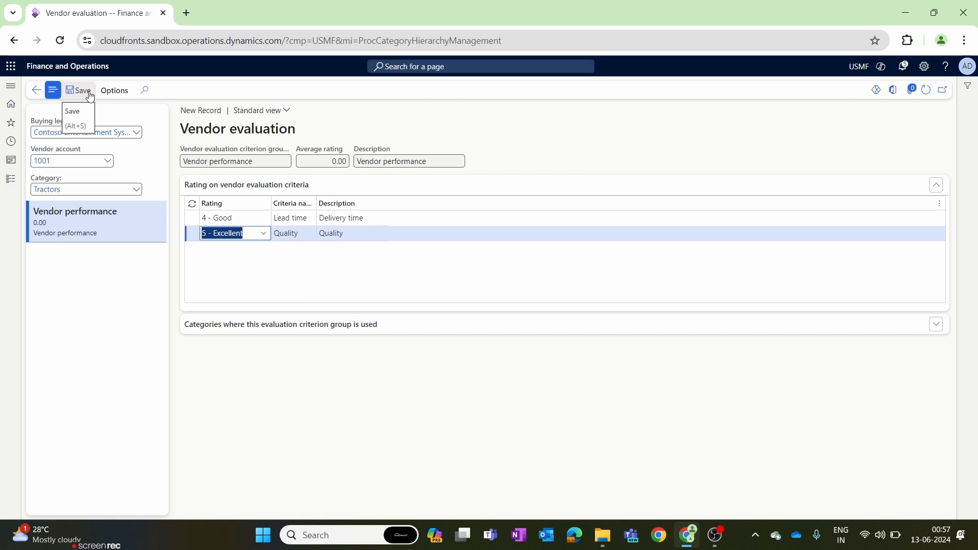
pyautogui.click(926, 91)
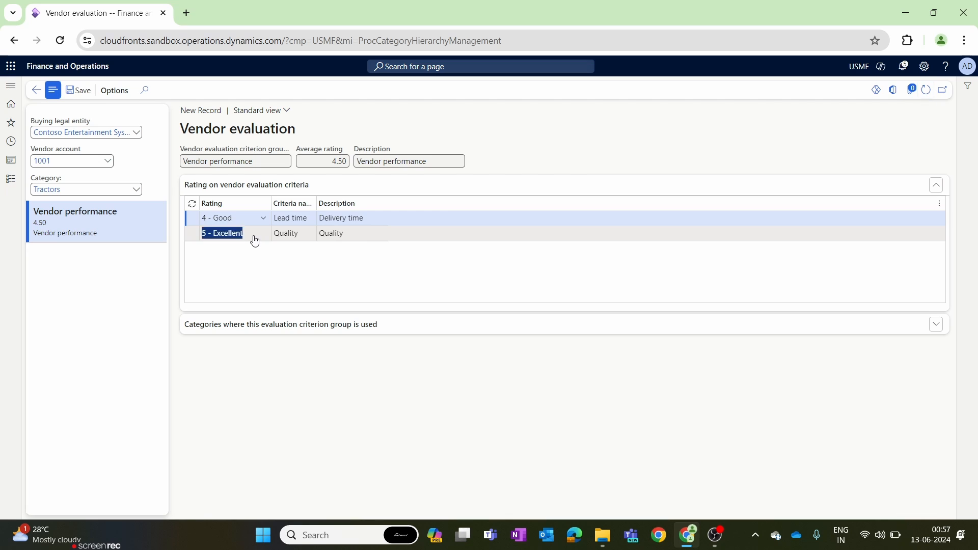
# Examine the vendor's average rating, the rated criteria with a wider name column, and the categories where the criterion group is used.
pyautogui.moveTo(318, 165); pyautogui.dragTo(351, 166)
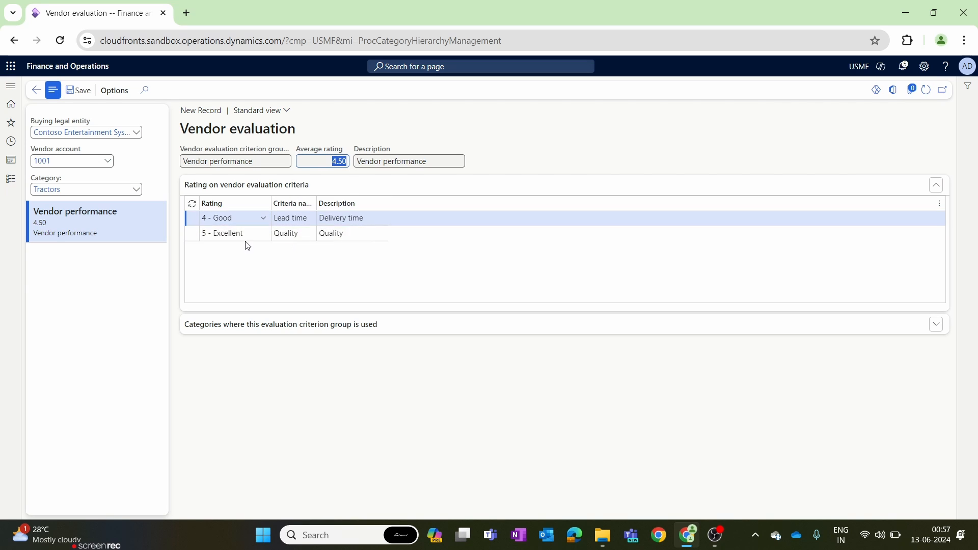
pyautogui.click(303, 253)
pyautogui.moveTo(315, 206); pyautogui.dragTo(348, 204)
pyautogui.click(324, 218)
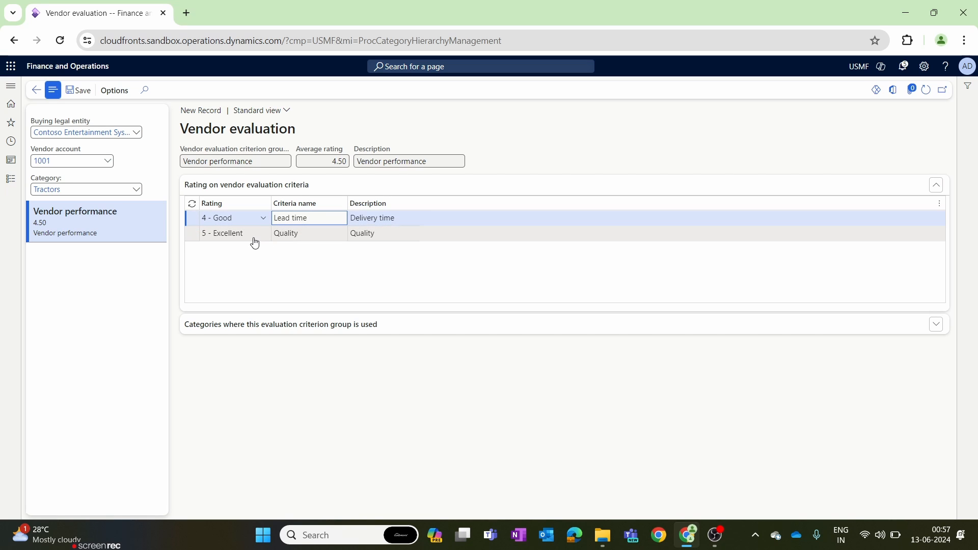
pyautogui.click(325, 162)
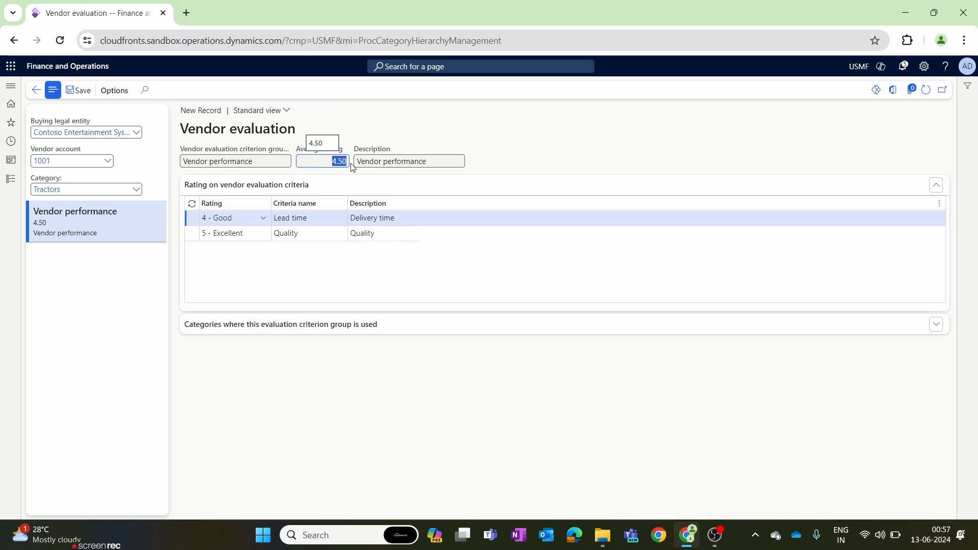
pyautogui.click(635, 138)
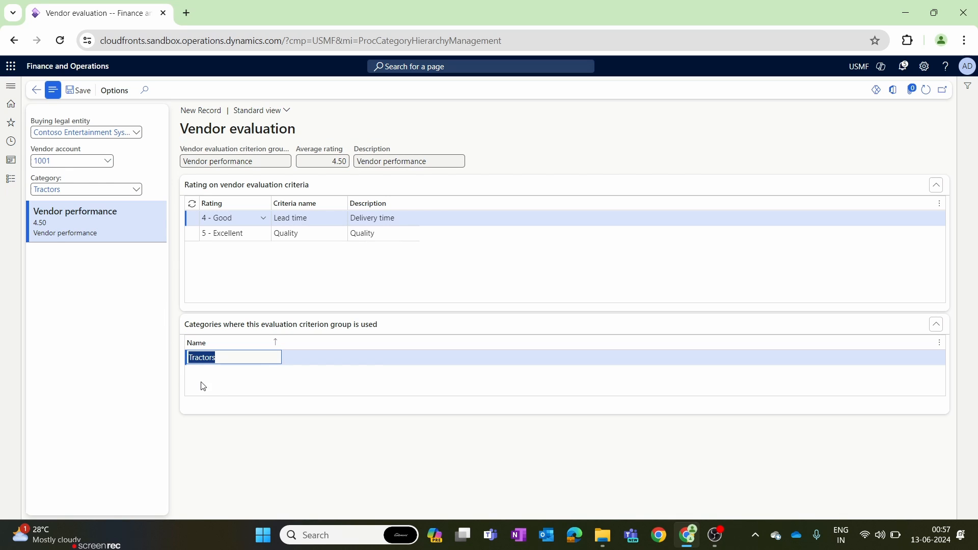
pyautogui.click(205, 384)
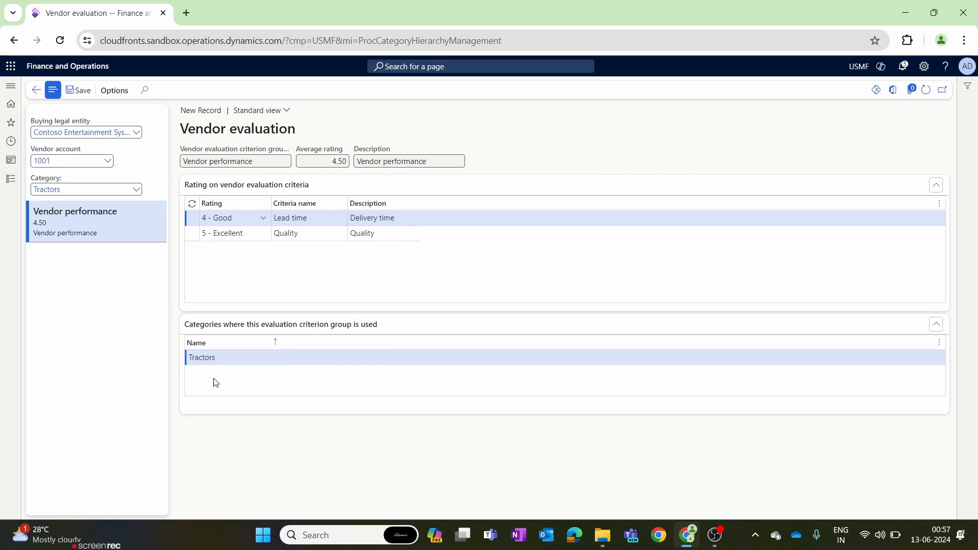
pyautogui.moveTo(222, 358); pyautogui.dragTo(172, 358)
pyautogui.click(205, 395)
# Return to the Tractors category, open the evaluation of Lande Packaging Supplies and rate its Lead time criterion 3 - Fair.
pyautogui.click(35, 91)
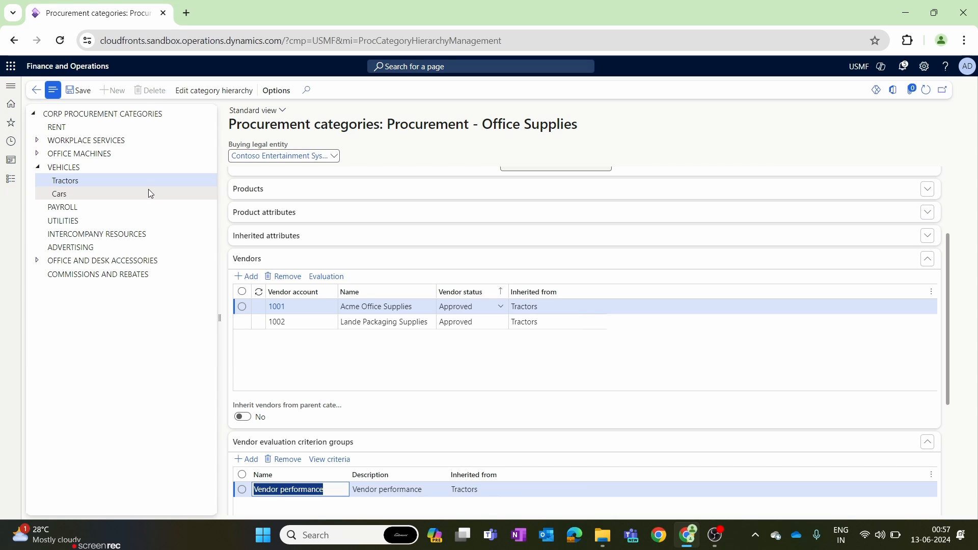
pyautogui.click(314, 325)
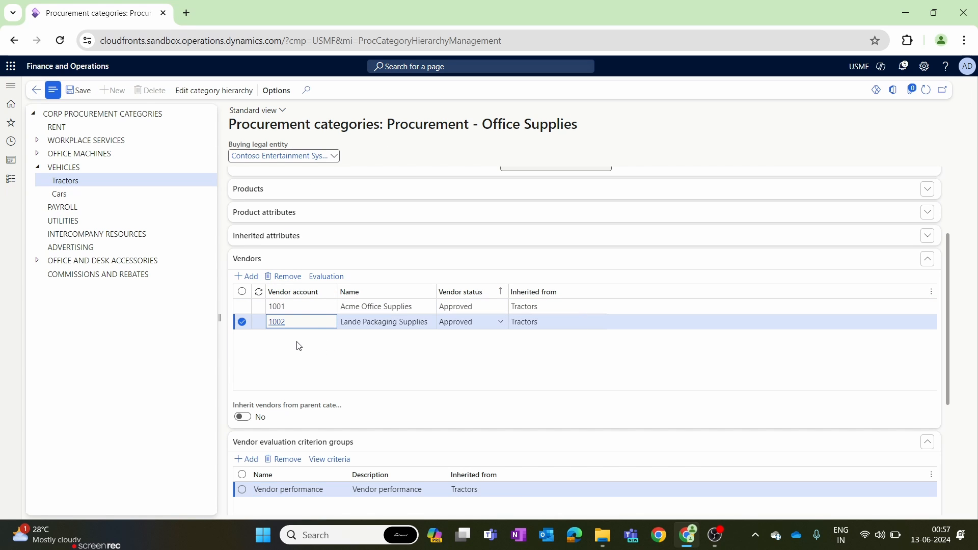
pyautogui.click(326, 277)
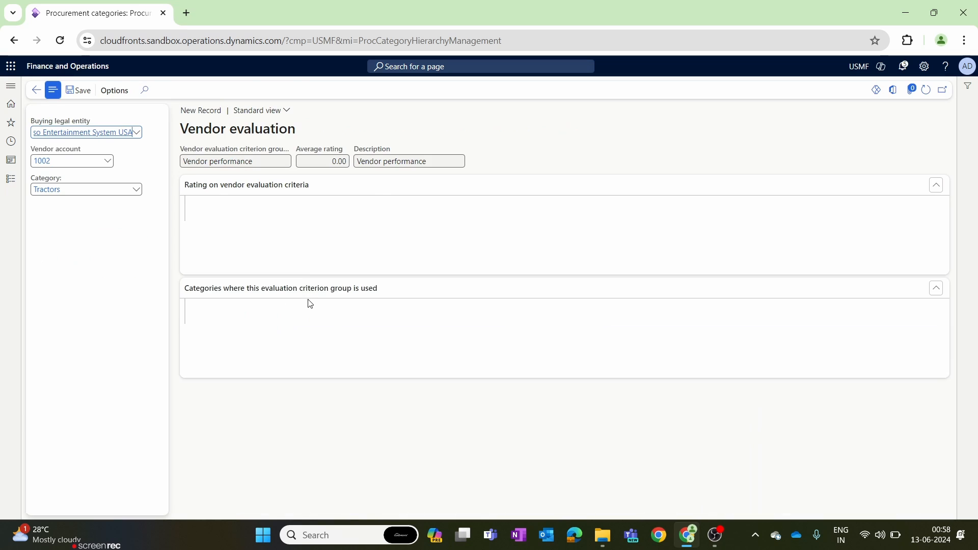
pyautogui.click(267, 219)
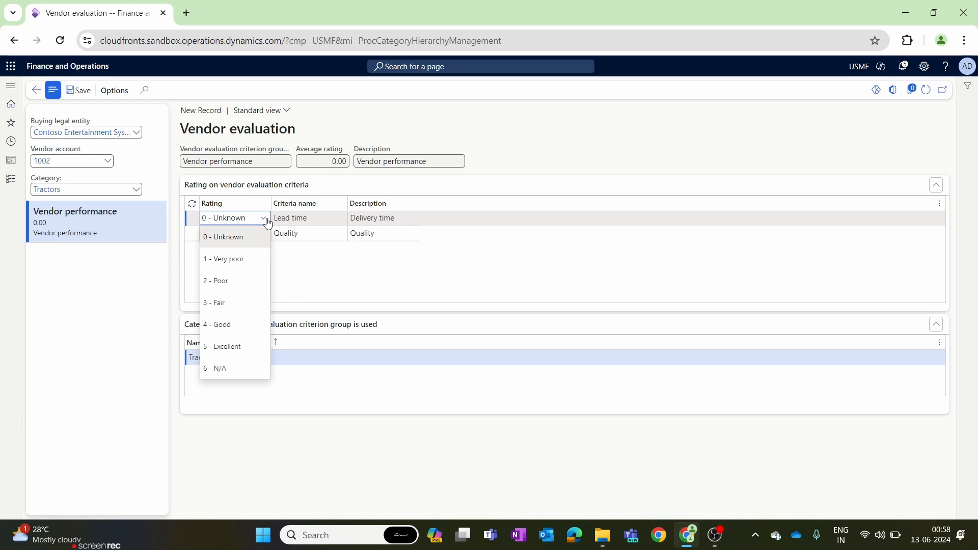
pyautogui.click(257, 237)
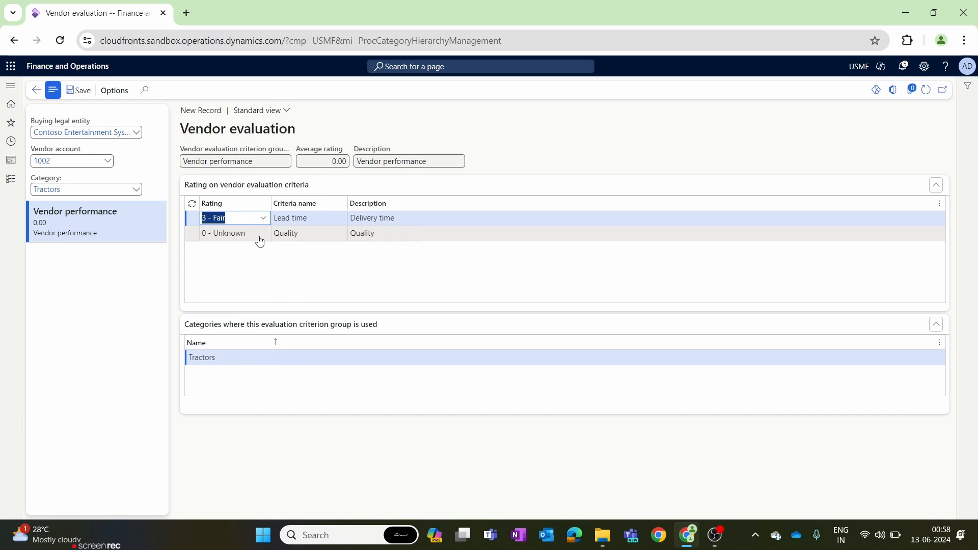
# Rate the Quality criterion of Lande Packaging Supplies 4 - Good, save and refresh the evaluation.
pyautogui.click(262, 239)
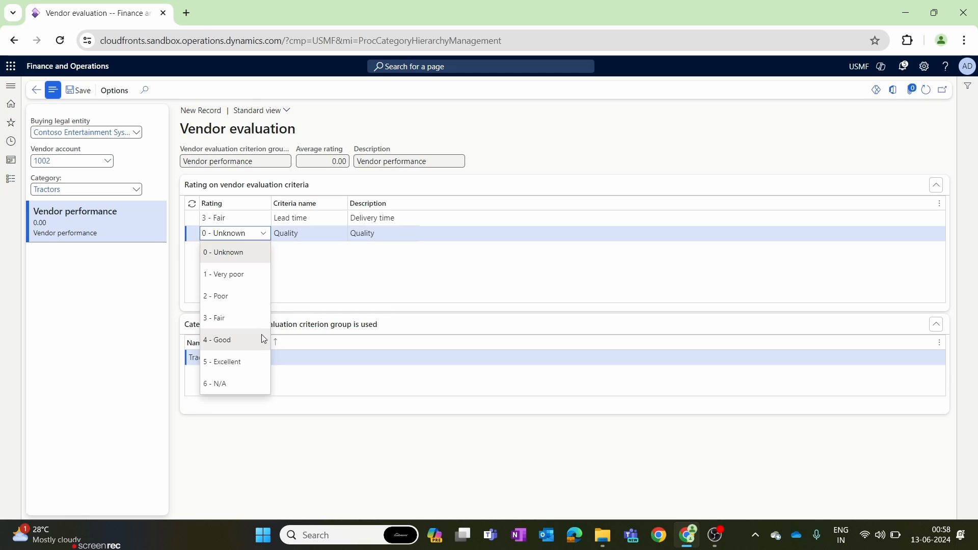
pyautogui.click(260, 348)
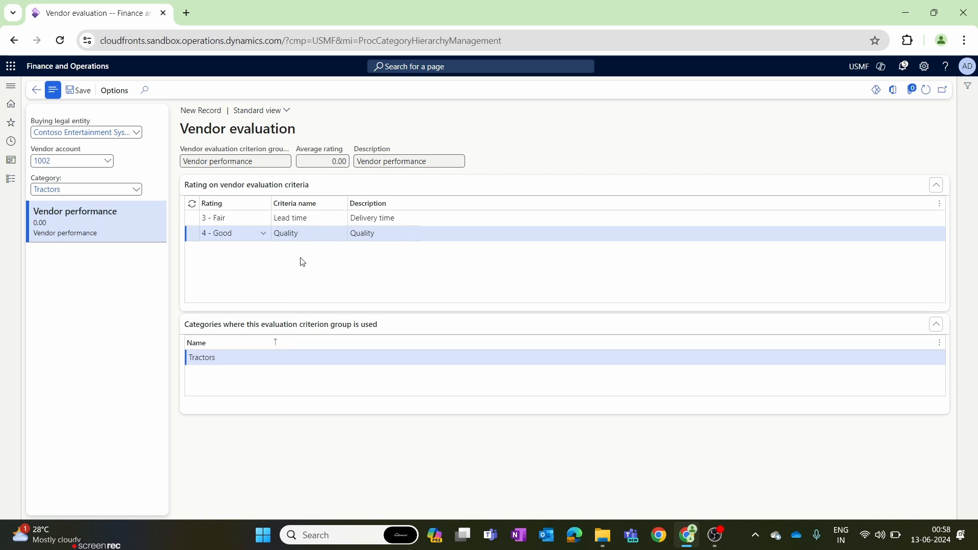
pyautogui.click(82, 90)
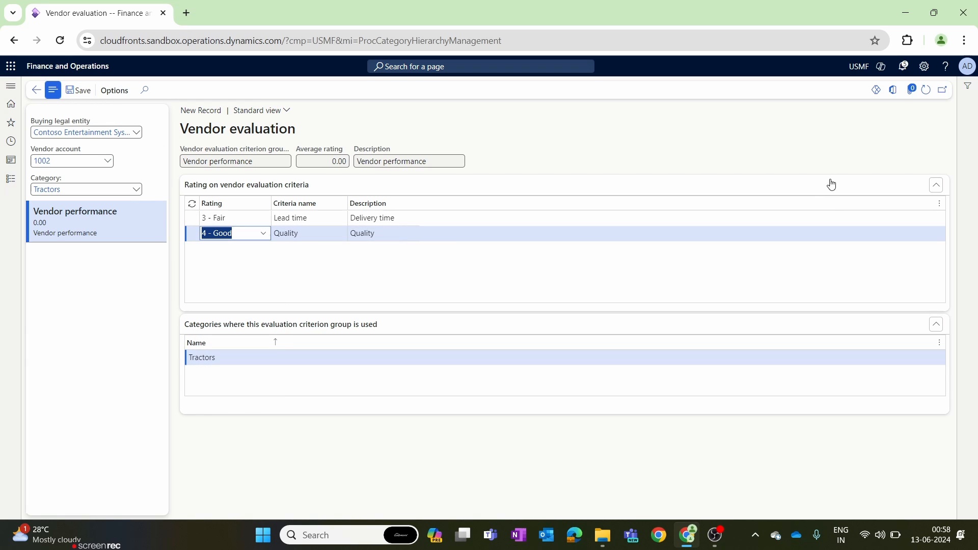
pyautogui.click(929, 94)
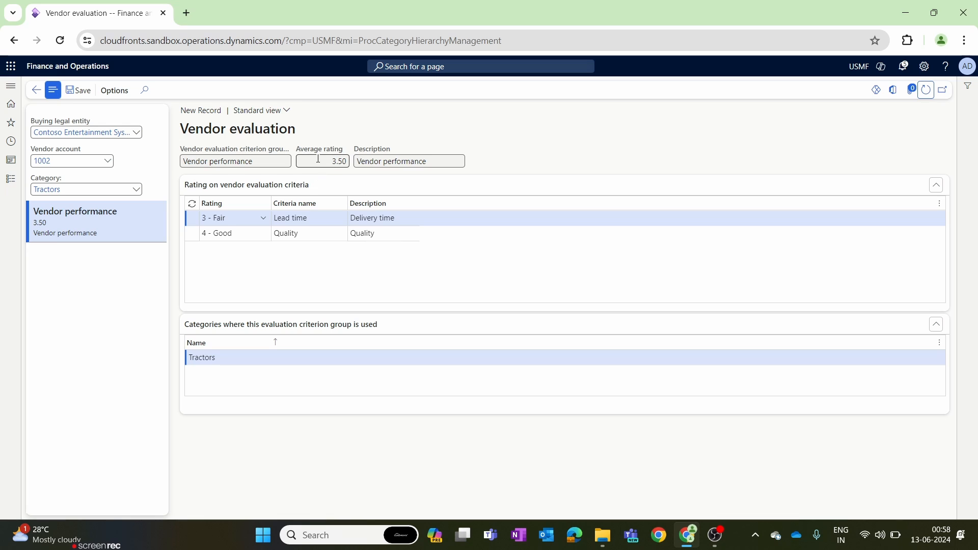
# Check the average rating of Lande Packaging Supplies, save the evaluation and return to the procurement categories page.
pyautogui.click(350, 165)
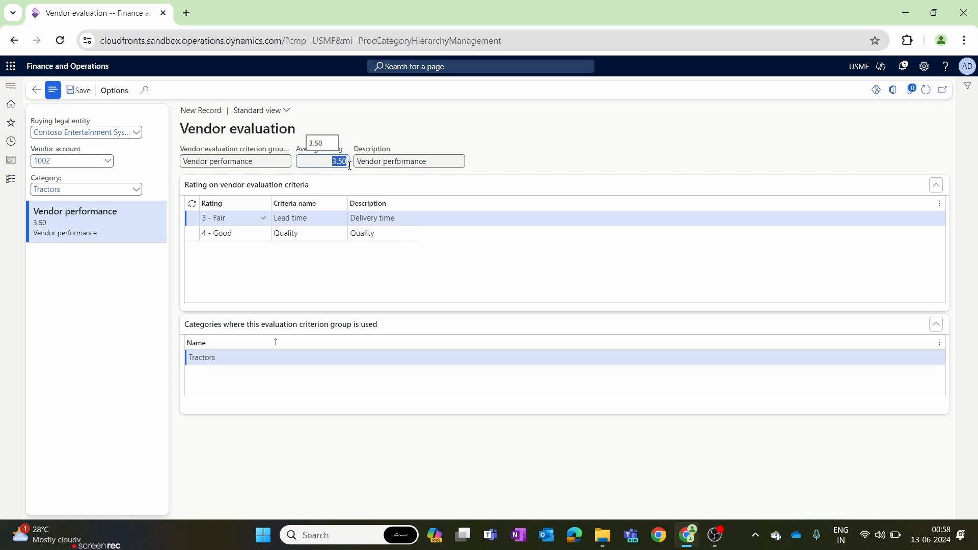
pyautogui.click(586, 144)
pyautogui.click(73, 91)
pyautogui.click(35, 90)
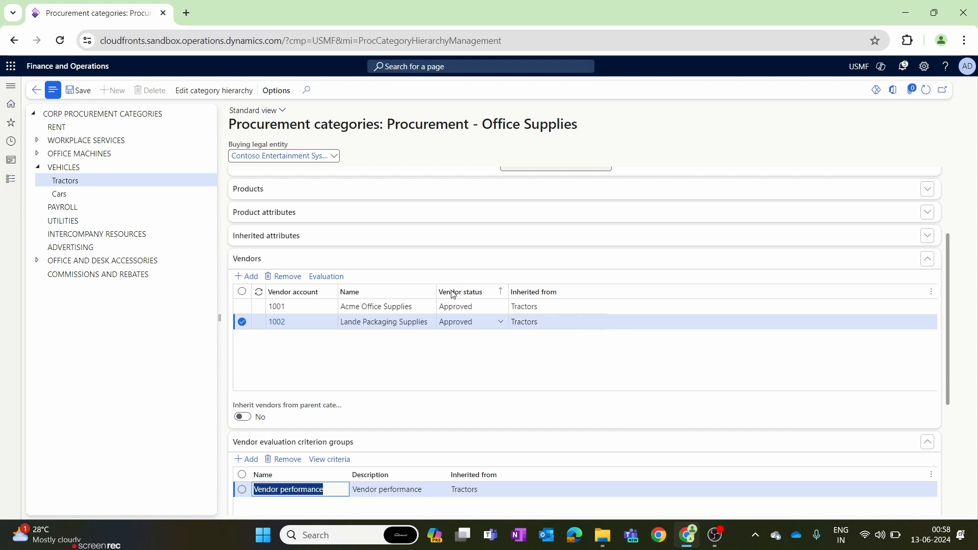
# Open the Vendor search page of the Procurement and sourcing module.
pyautogui.scroll(3, 389, 389)
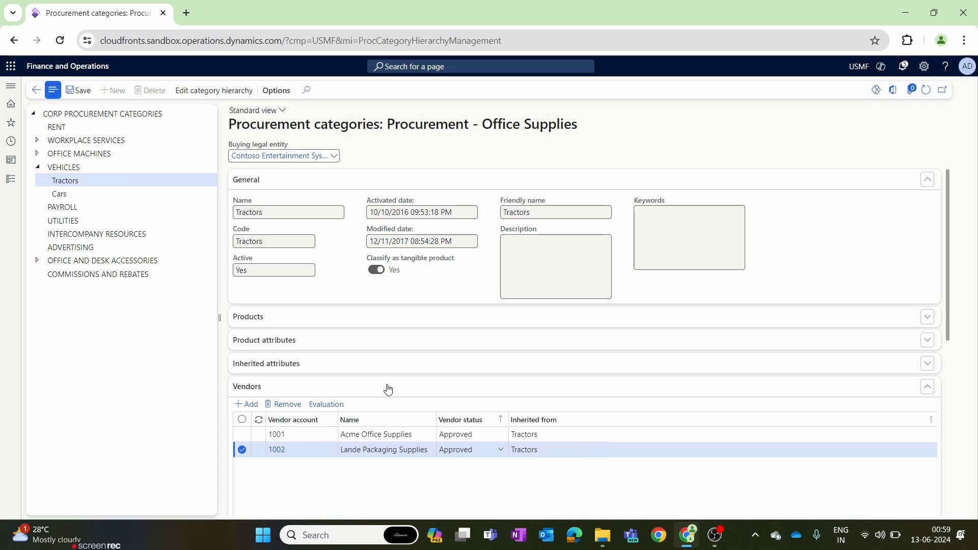
pyautogui.click(5, 177)
pyautogui.scroll(-8, 72, 332)
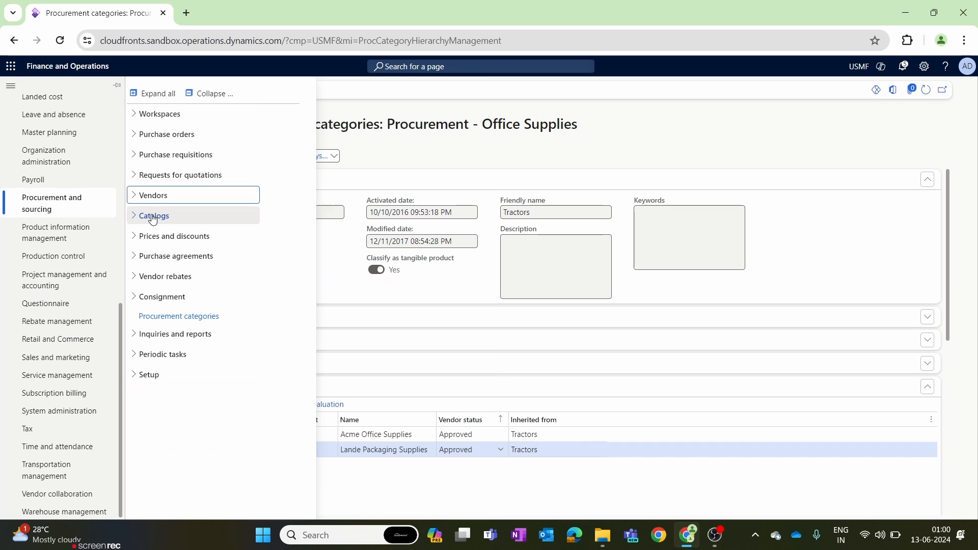
pyautogui.click(140, 202)
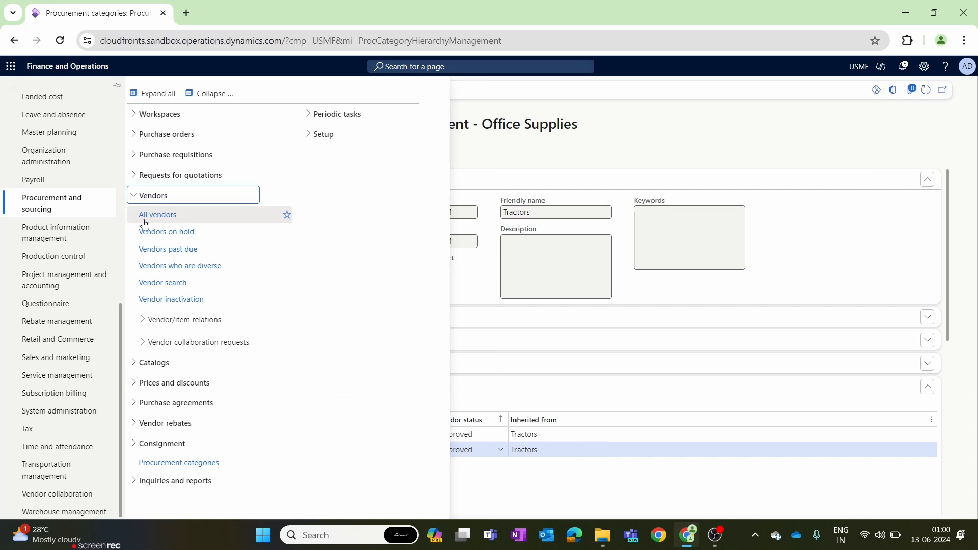
pyautogui.click(156, 288)
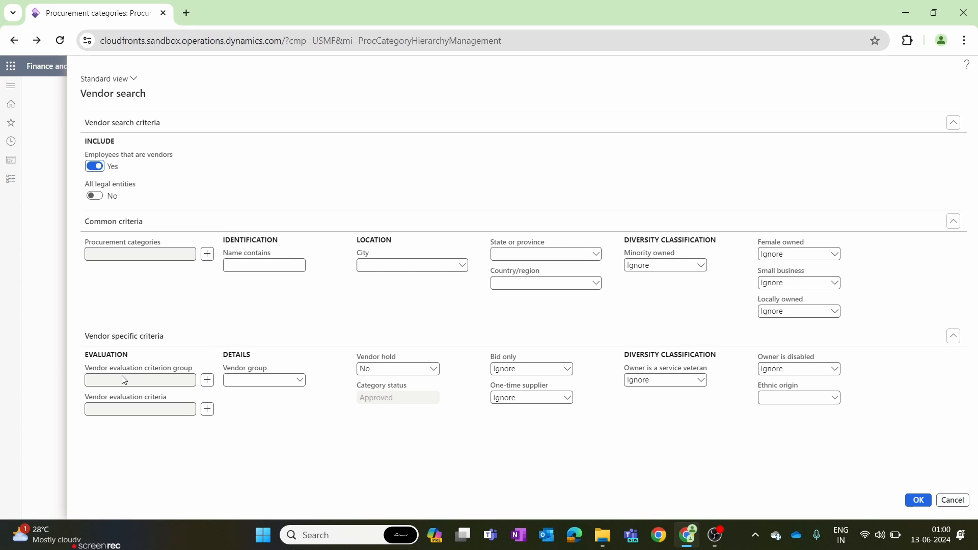
# Add the Vendor performance evaluation criterion group to the vendor search criteria.
pyautogui.click(208, 381)
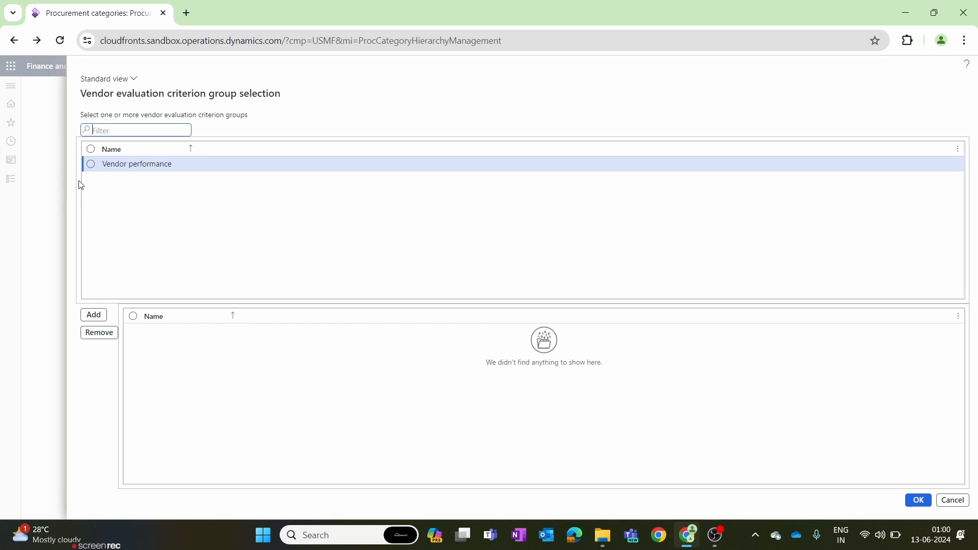
pyautogui.click(90, 164)
pyautogui.click(102, 316)
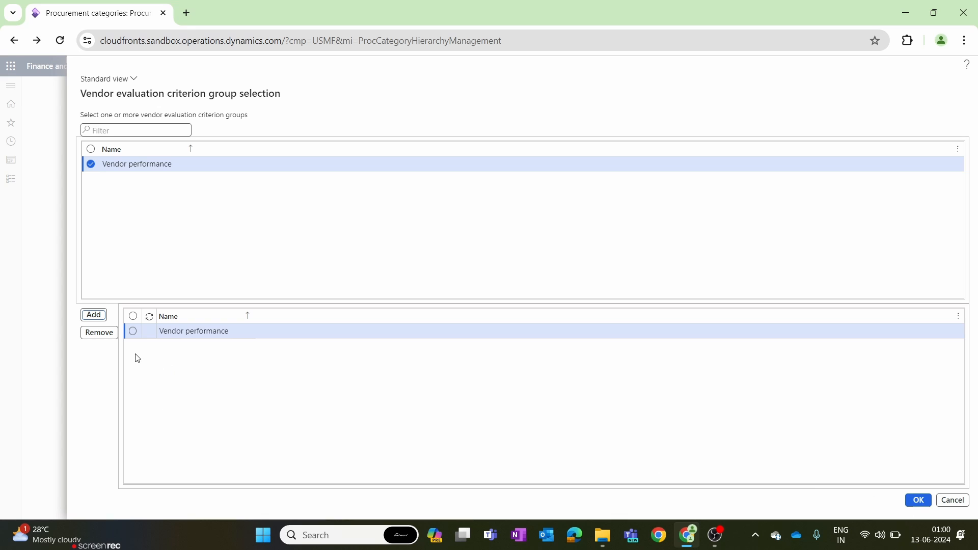
pyautogui.click(133, 332)
pyautogui.click(920, 501)
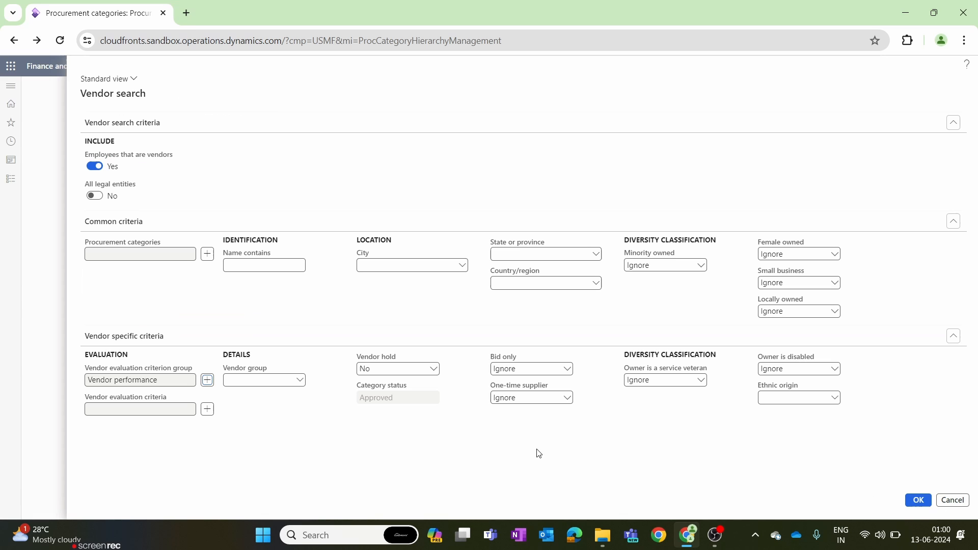
pyautogui.click(174, 387)
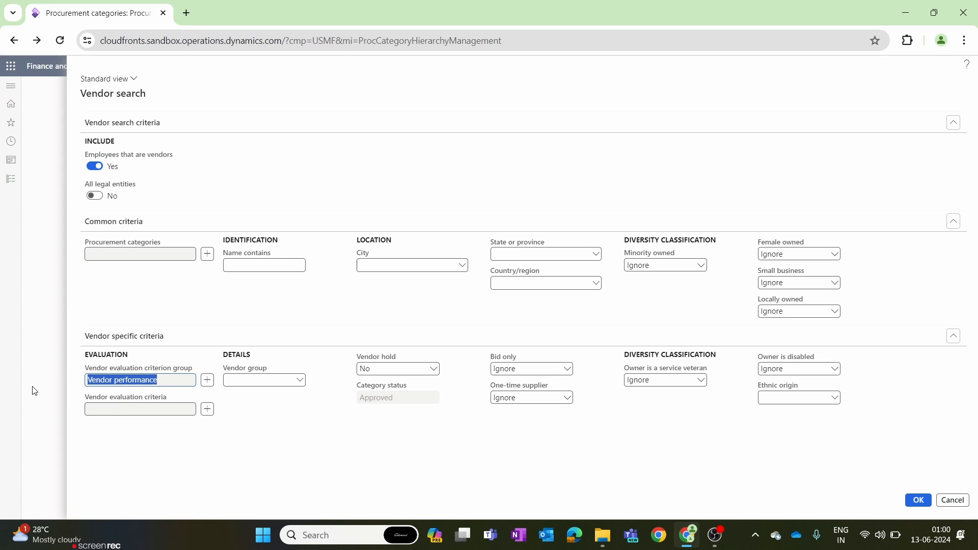
pyautogui.click(144, 411)
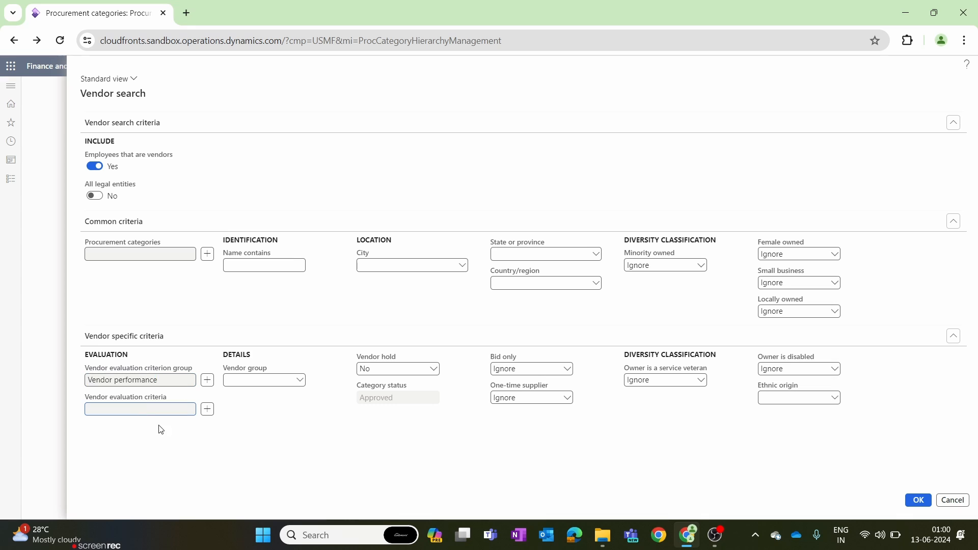
pyautogui.click(166, 378)
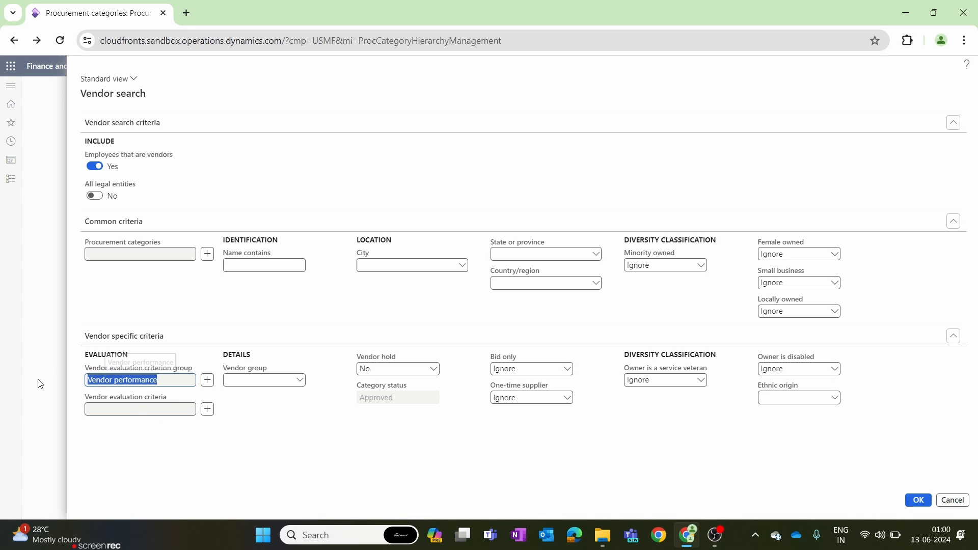
pyautogui.click(176, 385)
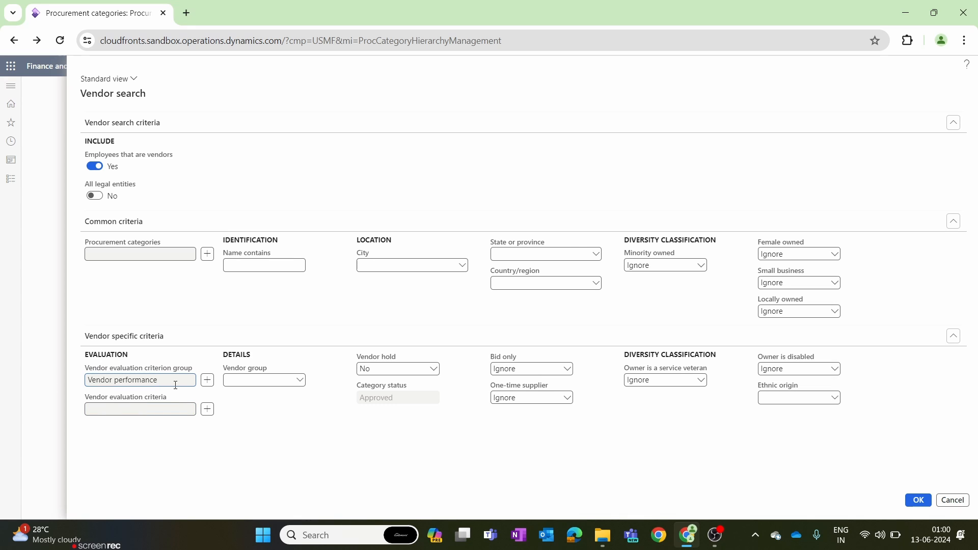
pyautogui.moveTo(174, 385); pyautogui.dragTo(75, 400)
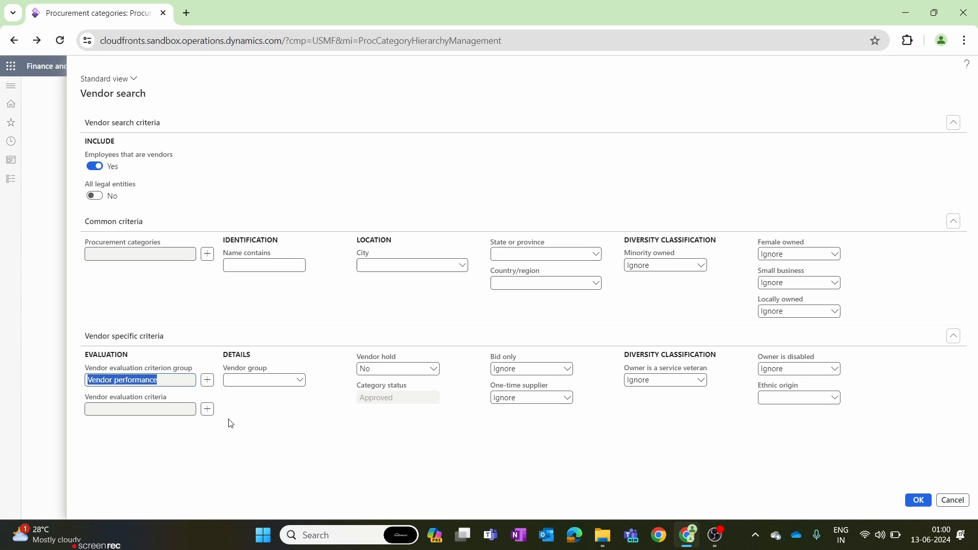
# Add the Lead time and Quality evaluation criteria to the vendor search and run the search.
pyautogui.click(216, 433)
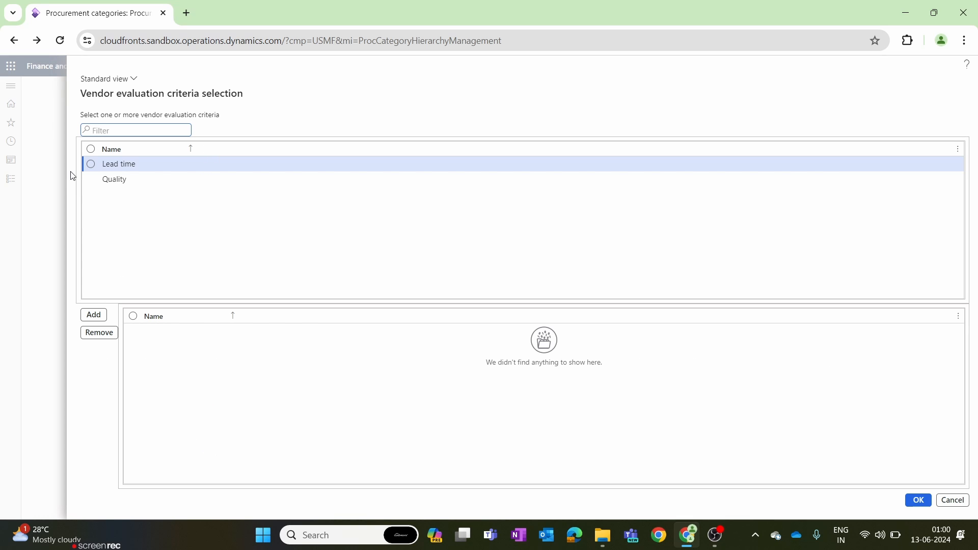
pyautogui.click(90, 164)
pyautogui.click(90, 179)
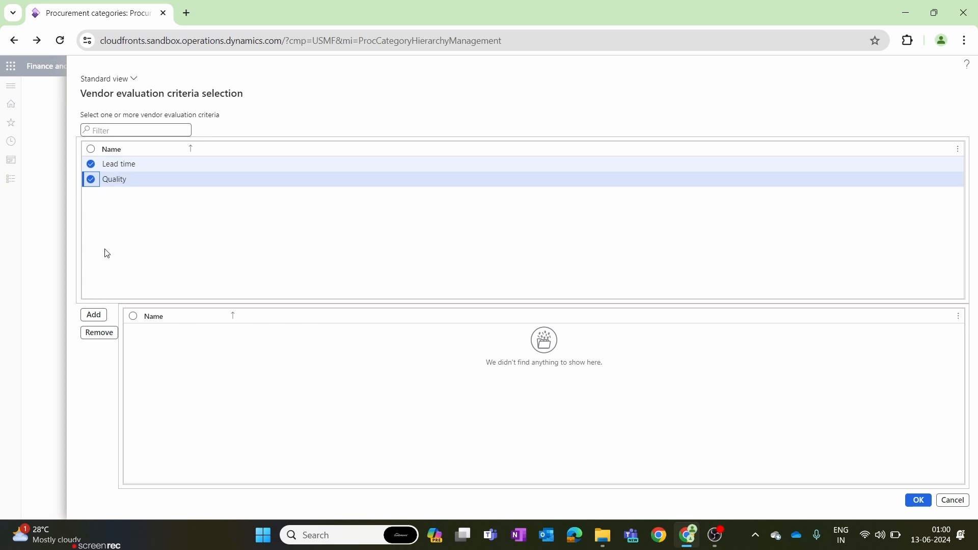
pyautogui.click(94, 316)
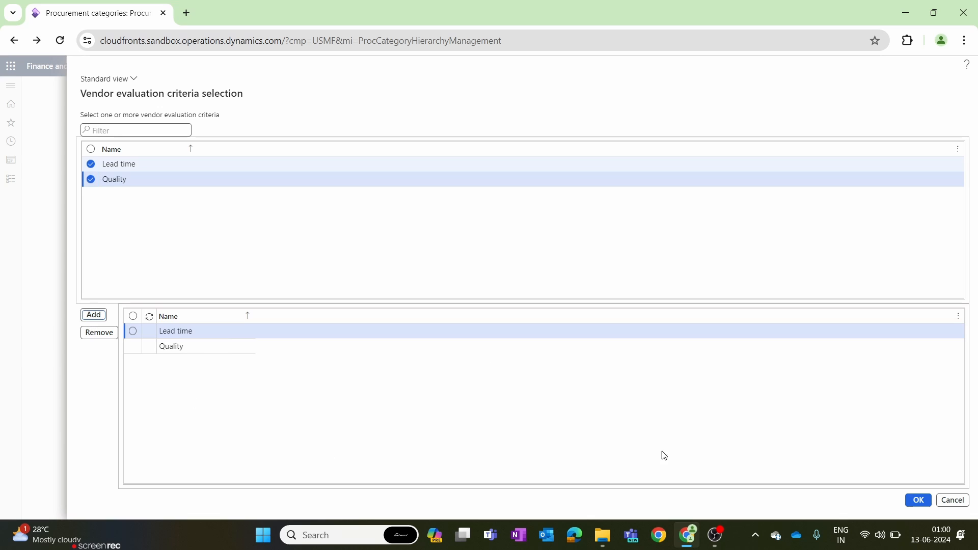
pyautogui.click(919, 500)
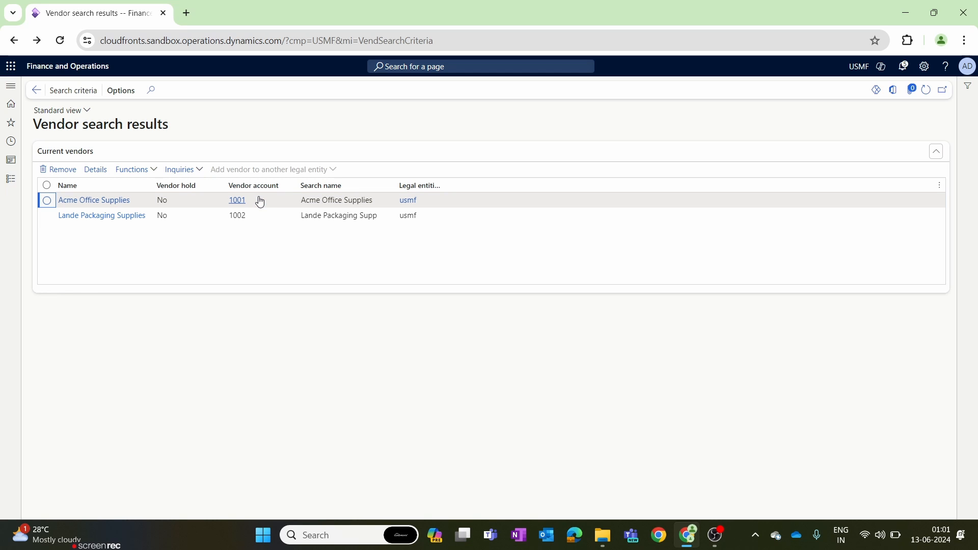
# Select both vendors in the search results, check which functions are available for them and clear the selection.
pyautogui.moveTo(240, 198); pyautogui.dragTo(215, 206)
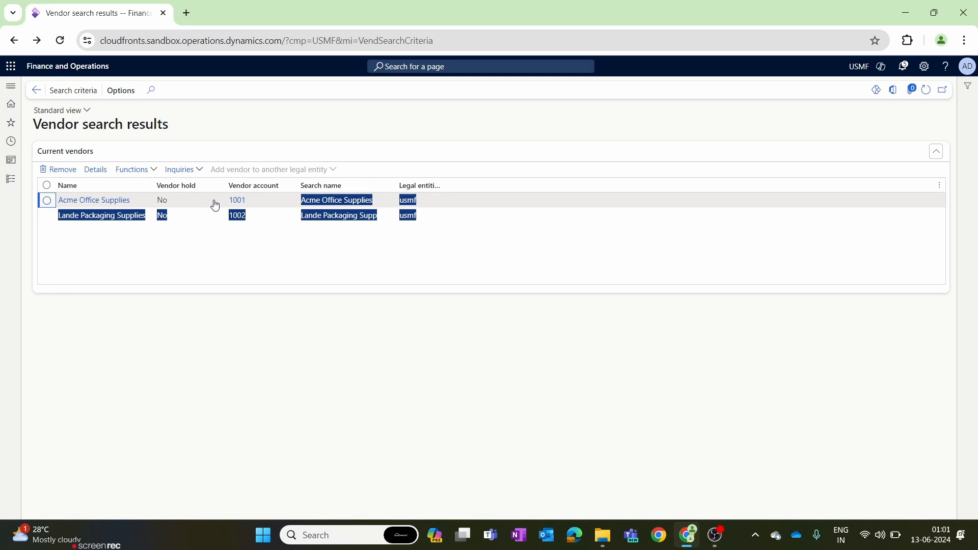
pyautogui.click(213, 249)
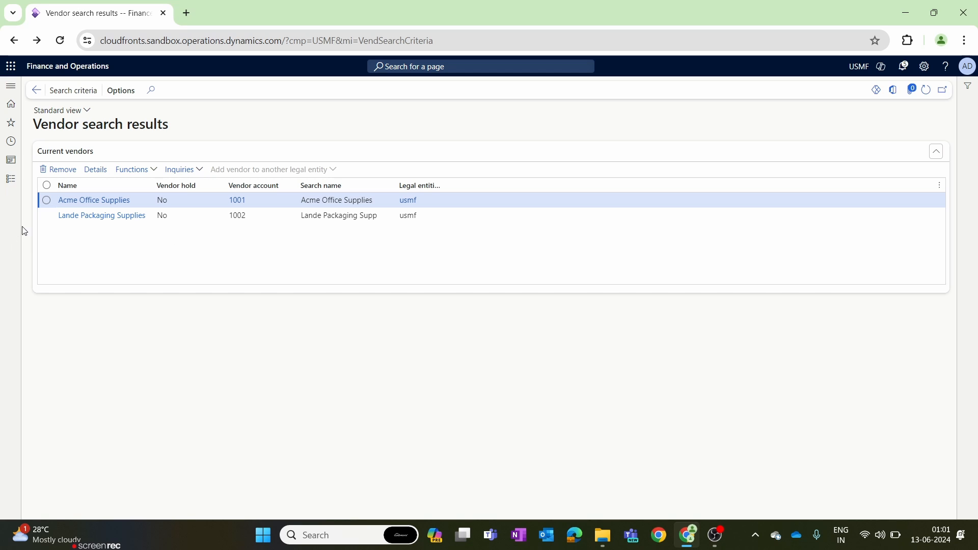
pyautogui.click(47, 186)
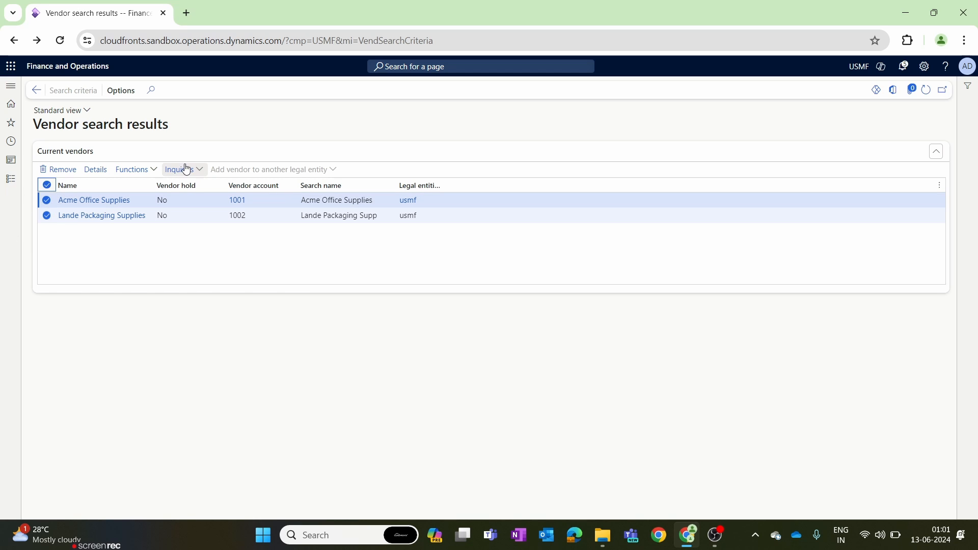
pyautogui.click(157, 172)
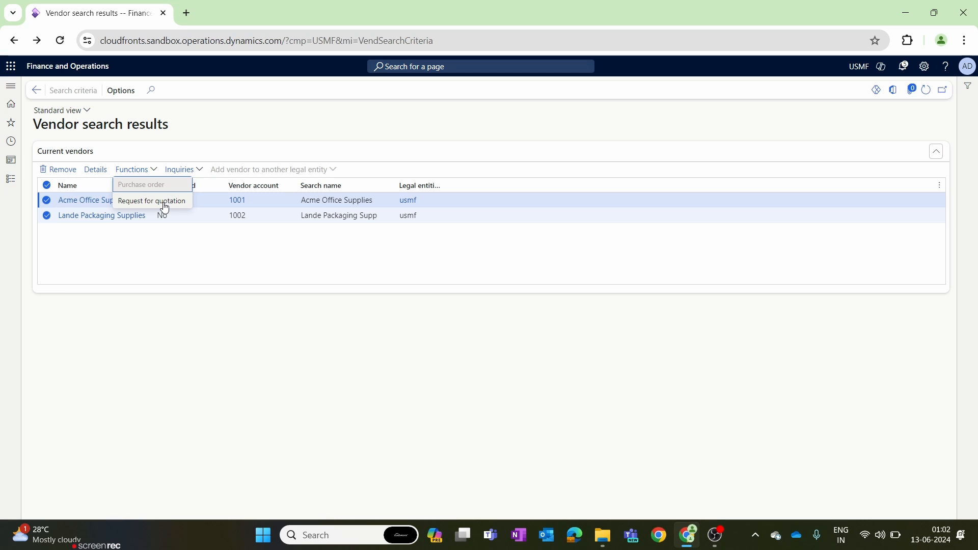
pyautogui.click(116, 258)
pyautogui.click(48, 187)
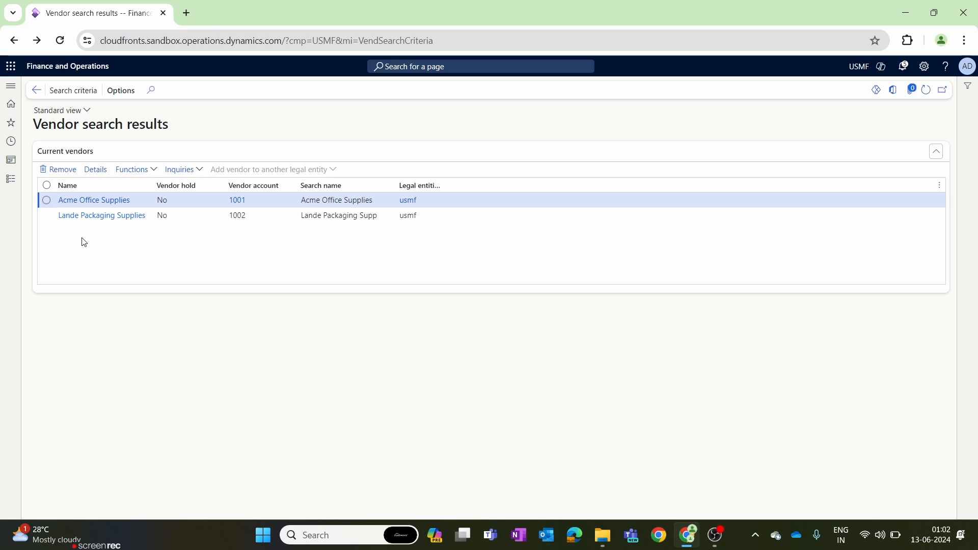
# Select only Acme Office Supplies and check which functions are available for a single vendor.
pyautogui.click(46, 201)
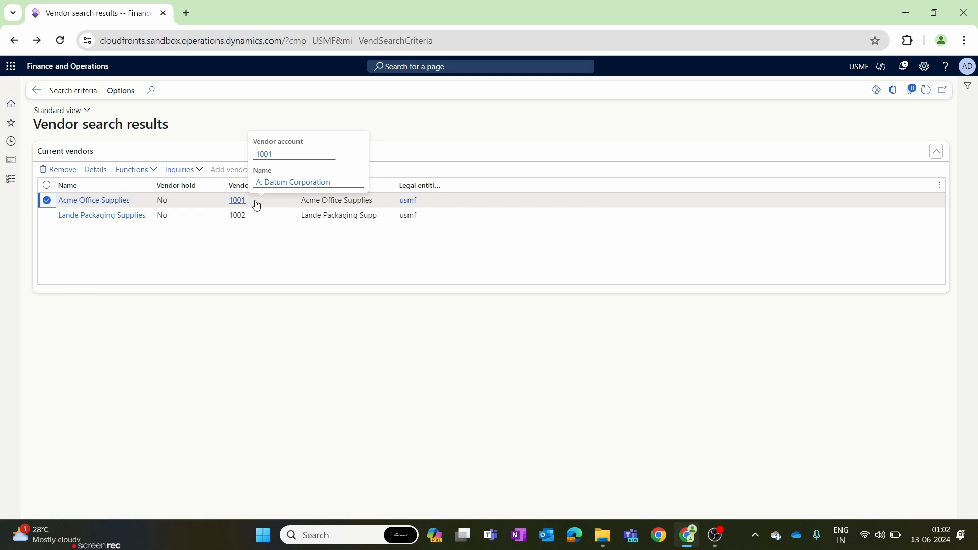
pyautogui.click(133, 170)
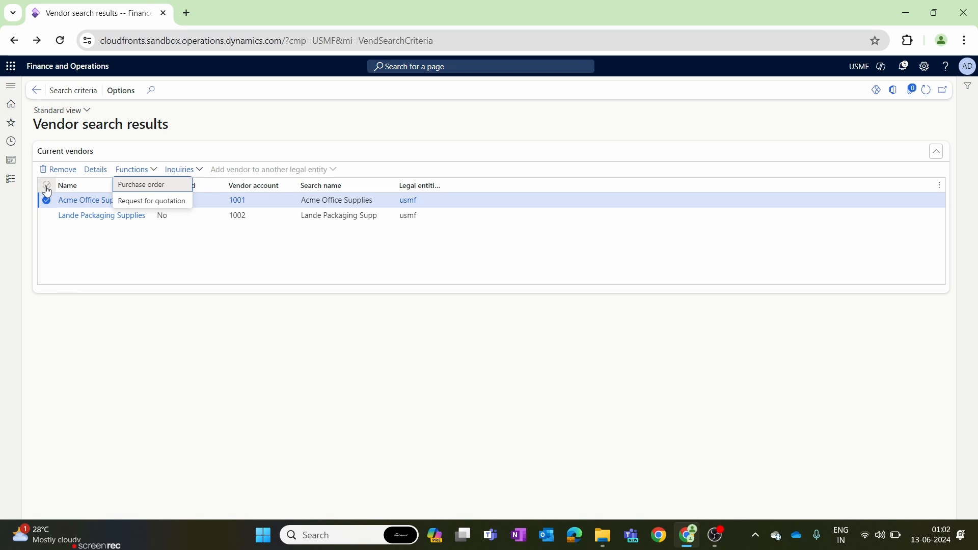
pyautogui.press('Escape')
pyautogui.click(148, 174)
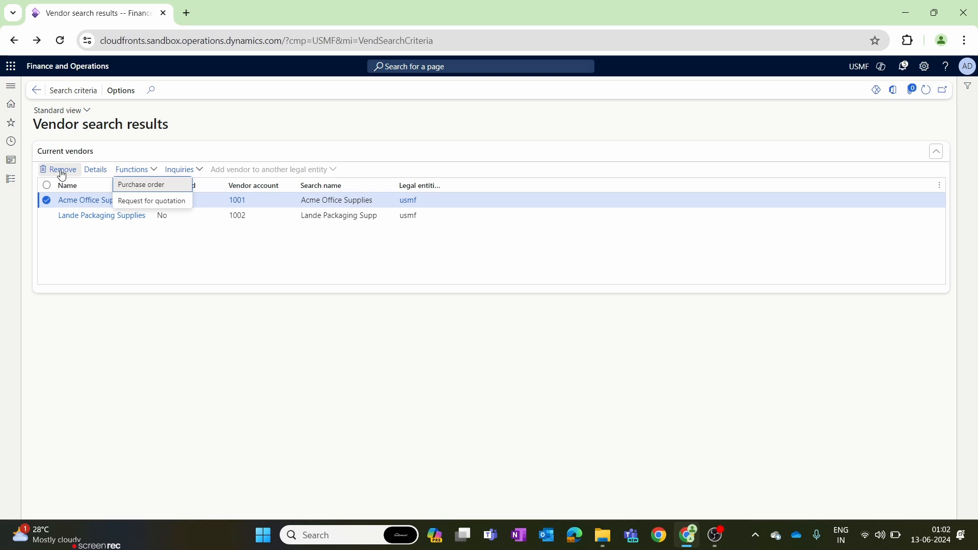
pyautogui.click(51, 189)
# Select both vendors in the search results and start a new request for quotation for them.
pyautogui.click(52, 190)
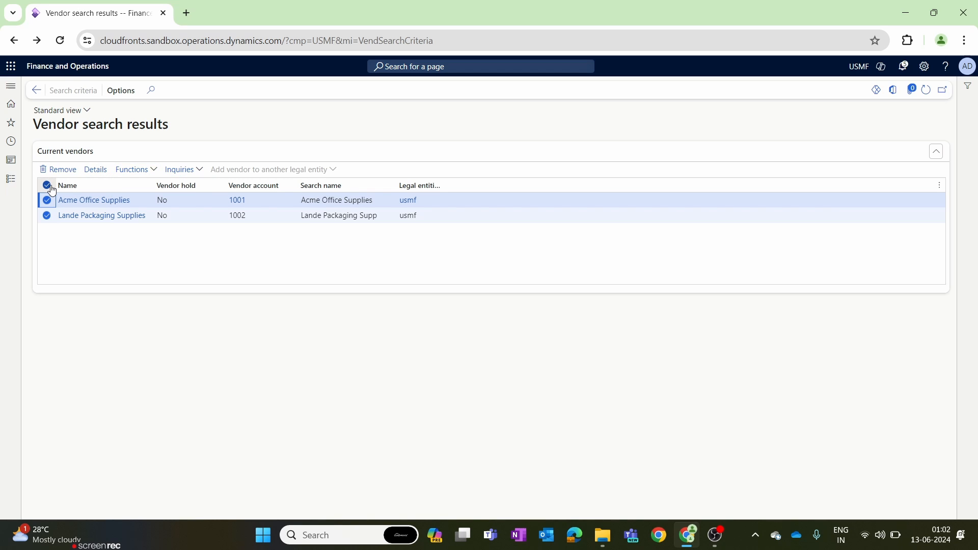
pyautogui.click(139, 176)
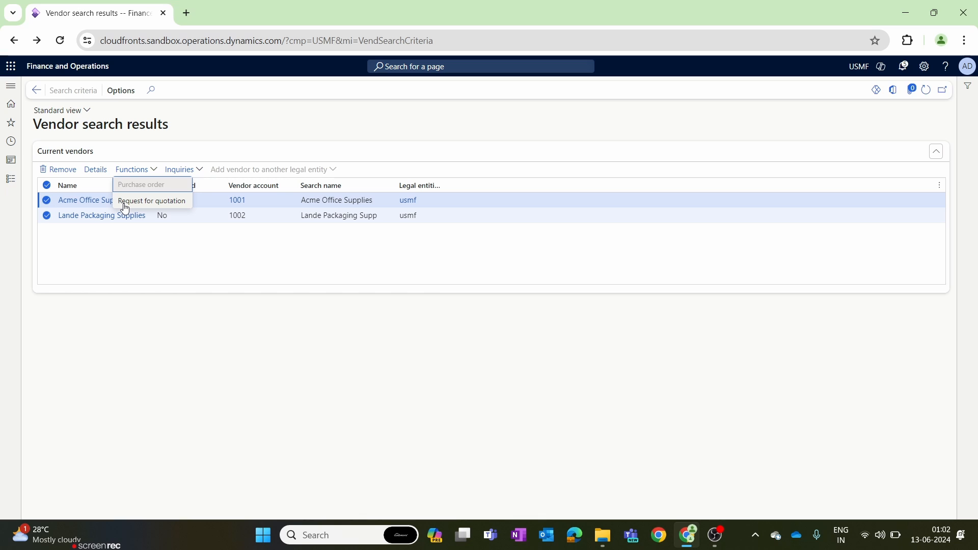
pyautogui.click(160, 203)
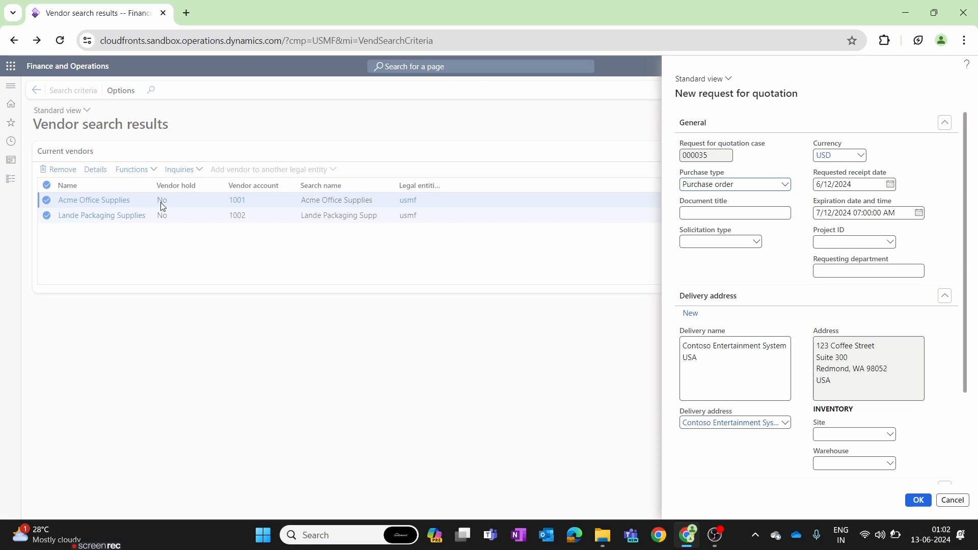
# Set the warehouse of the new request for quotation to 12 (Site 1- WIP) and create the request.
pyautogui.scroll(-3, 866, 392)
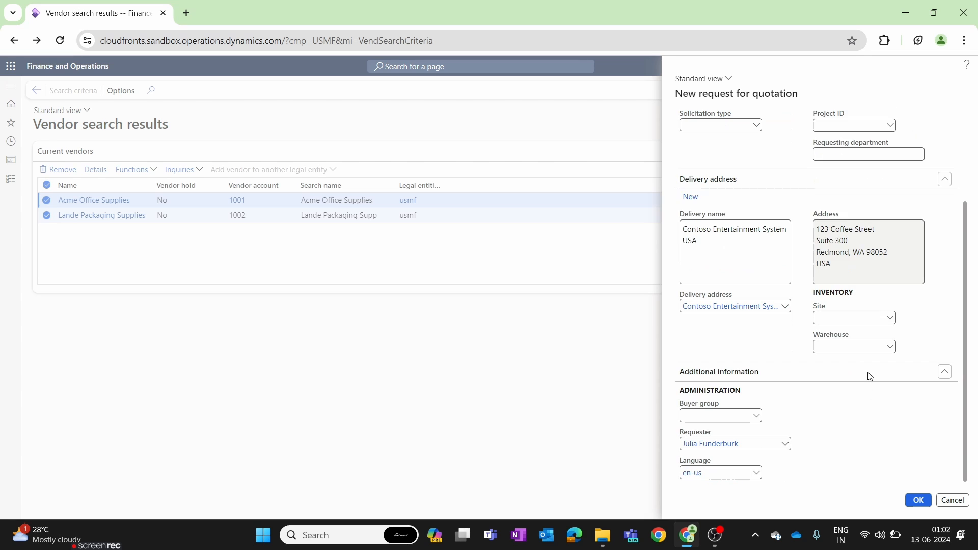
pyautogui.click(887, 348)
pyautogui.click(889, 348)
pyautogui.click(643, 422)
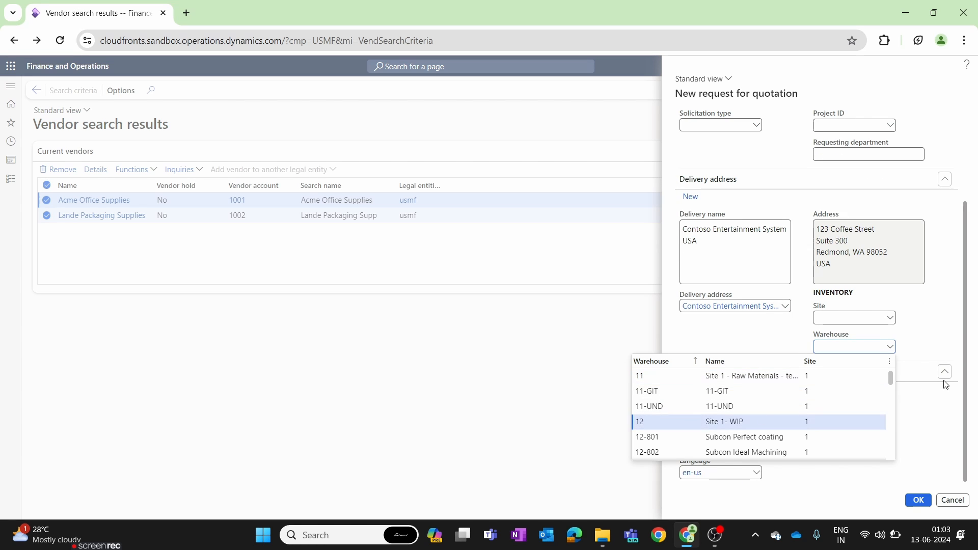
pyautogui.scroll(-2, 888, 458)
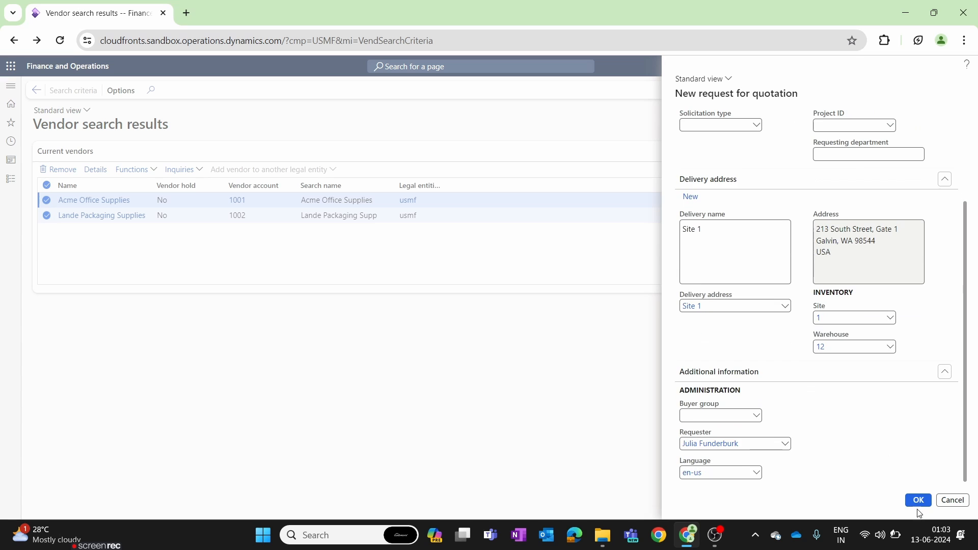
pyautogui.click(919, 501)
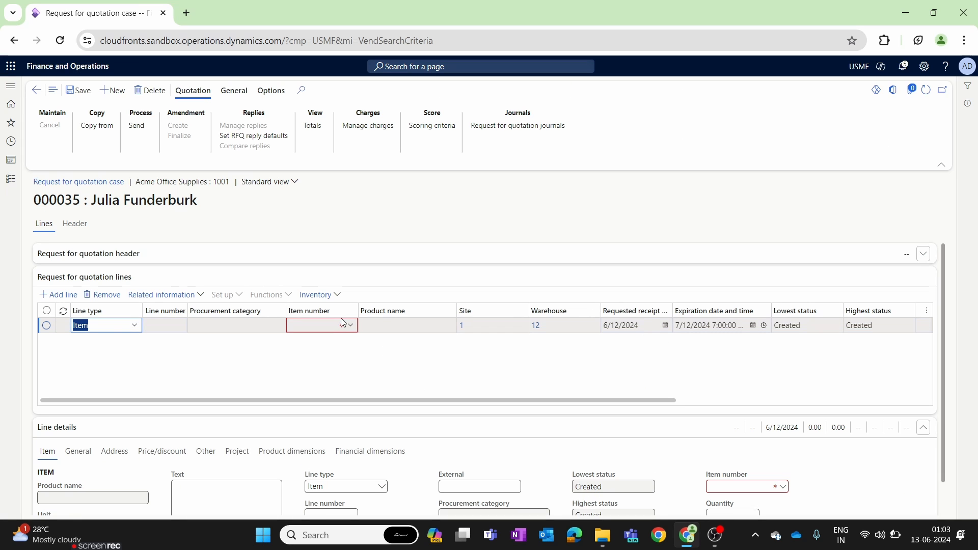
# Open the header of the request for quotation and check the vendors assigned to it.
pyautogui.click(74, 225)
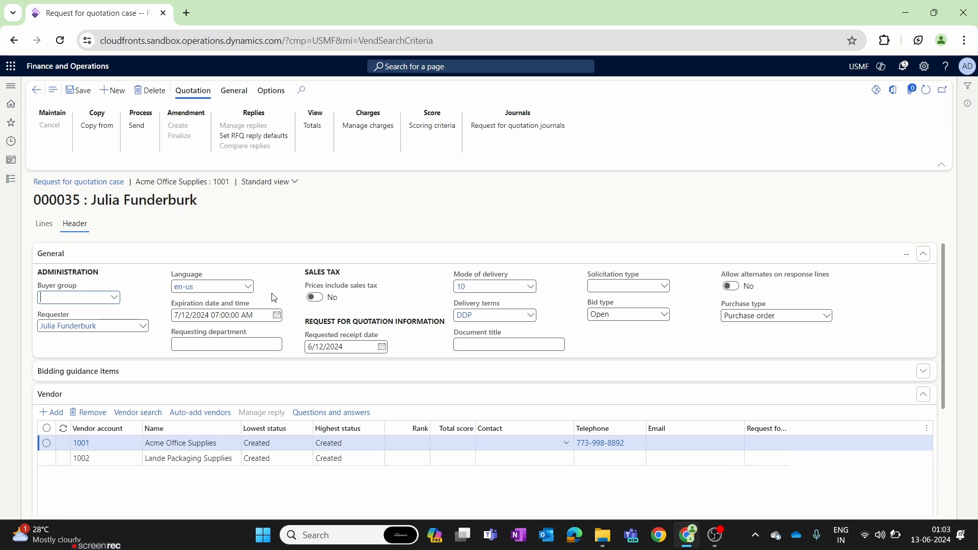
pyautogui.scroll(-3, 231, 325)
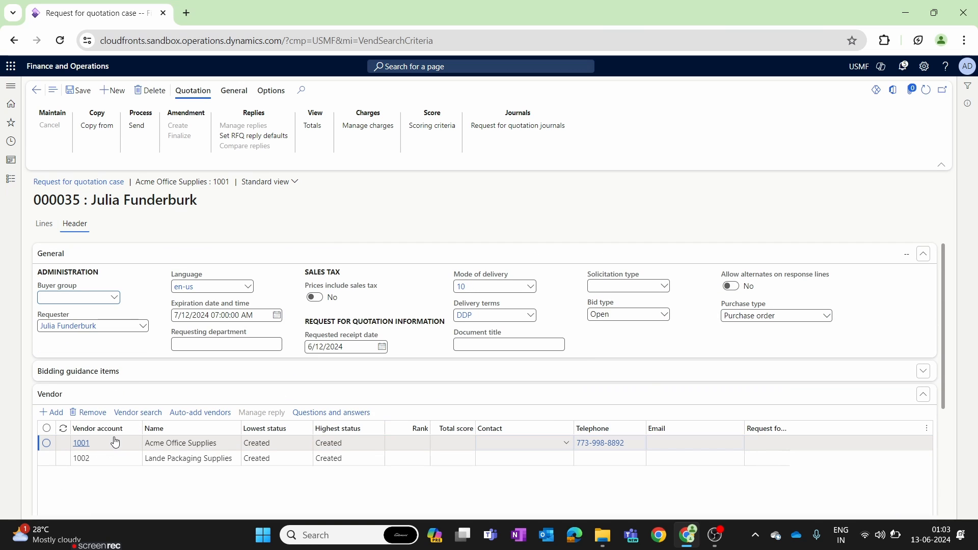
pyautogui.click(108, 448)
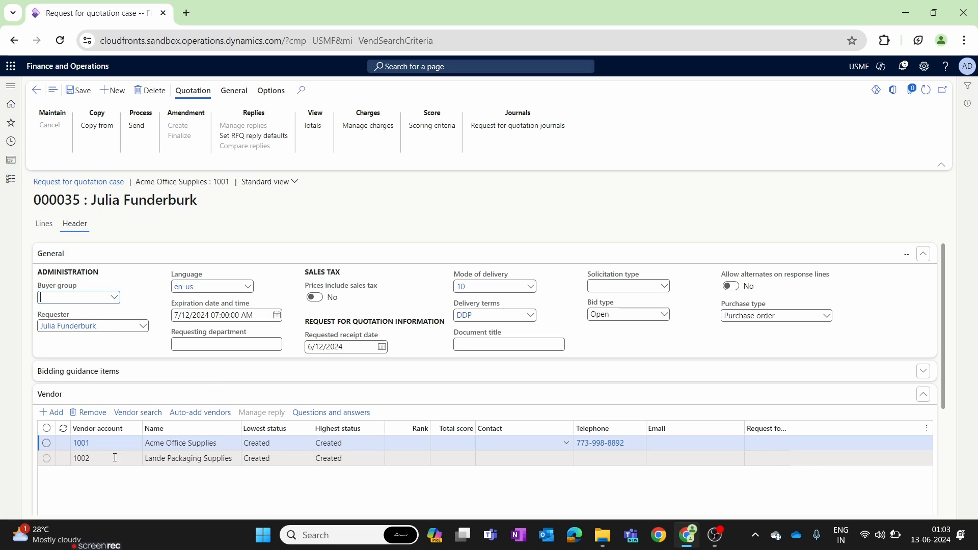
pyautogui.moveTo(113, 464)
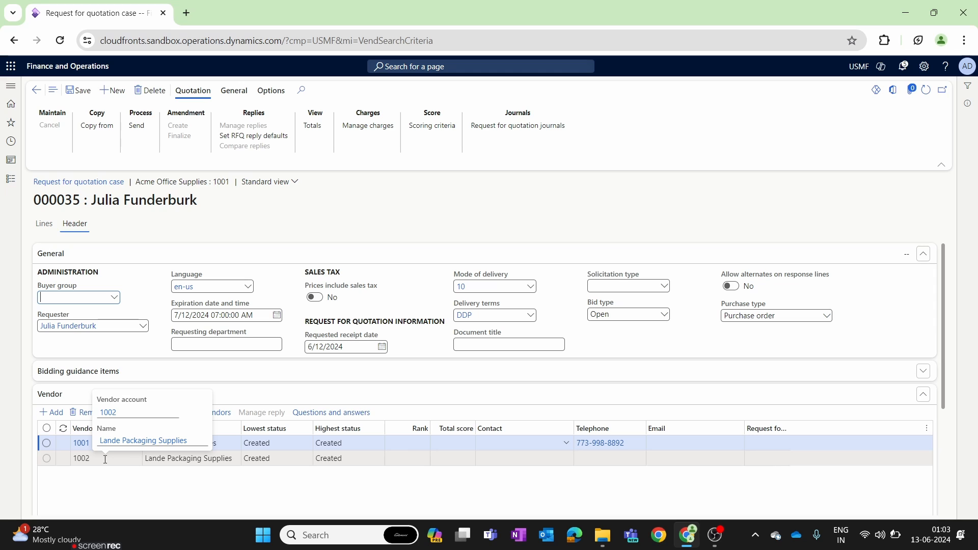